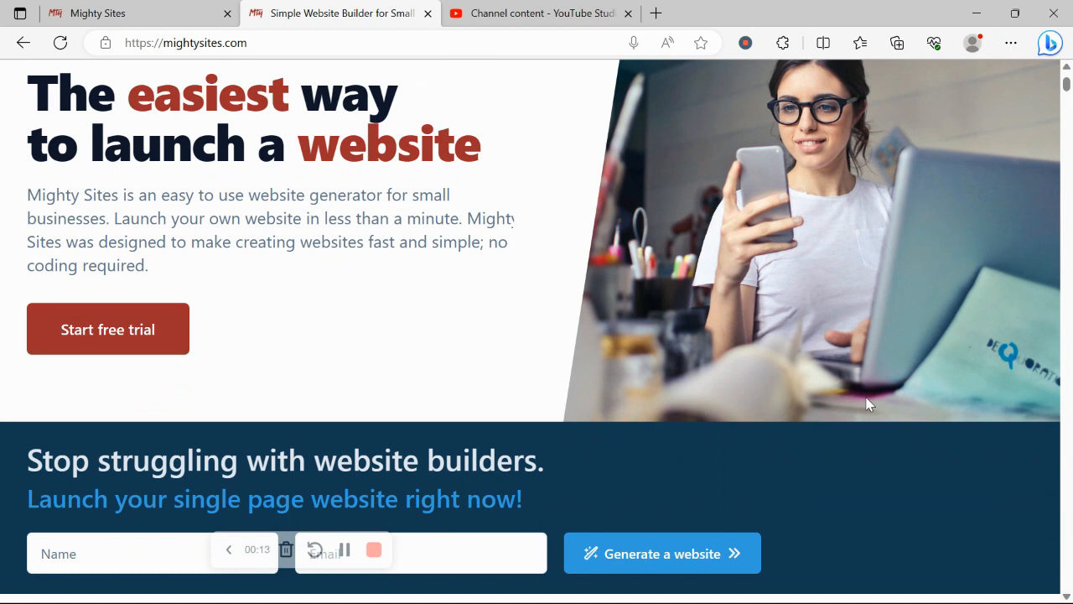
Step: Scroll through the mightysites.com homepage, then switch to the 'Let's build another site!' page
scroll(868, 405, "down", 5)
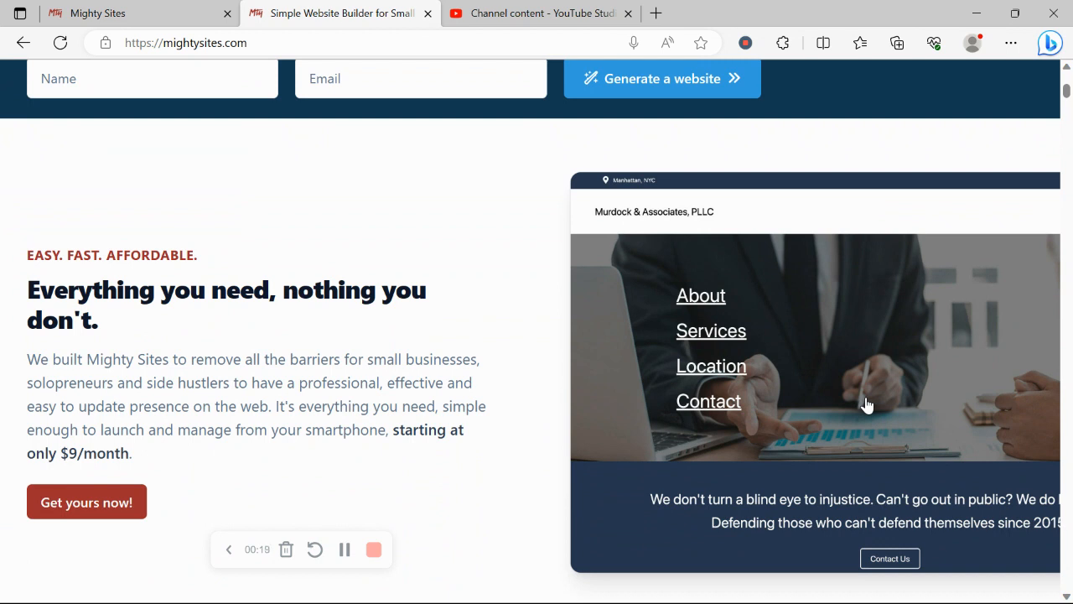
scroll(868, 405, "down", 1)
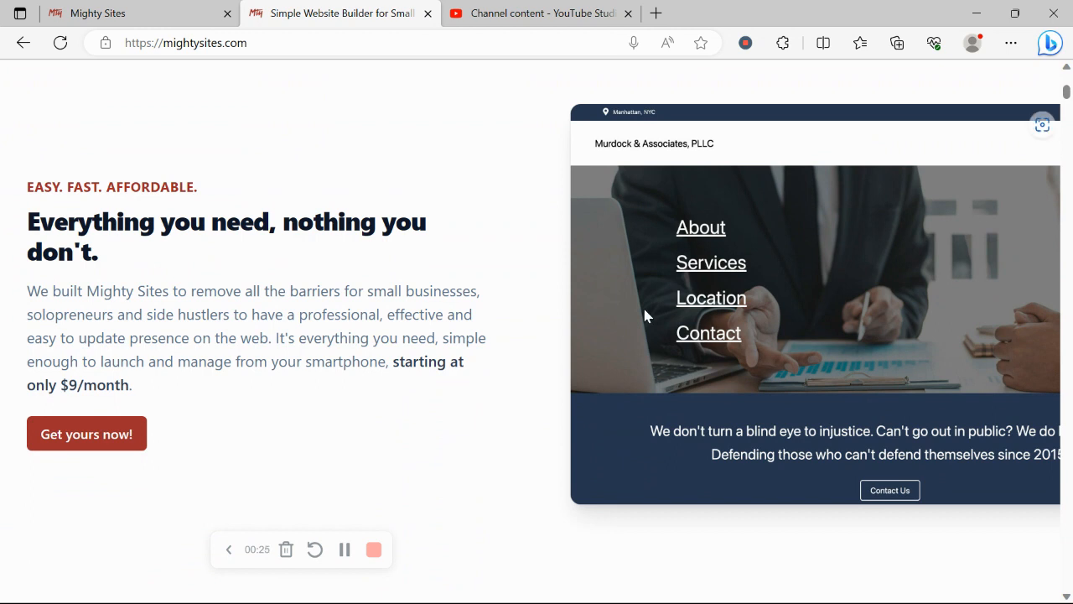
scroll(645, 315, "down", 2)
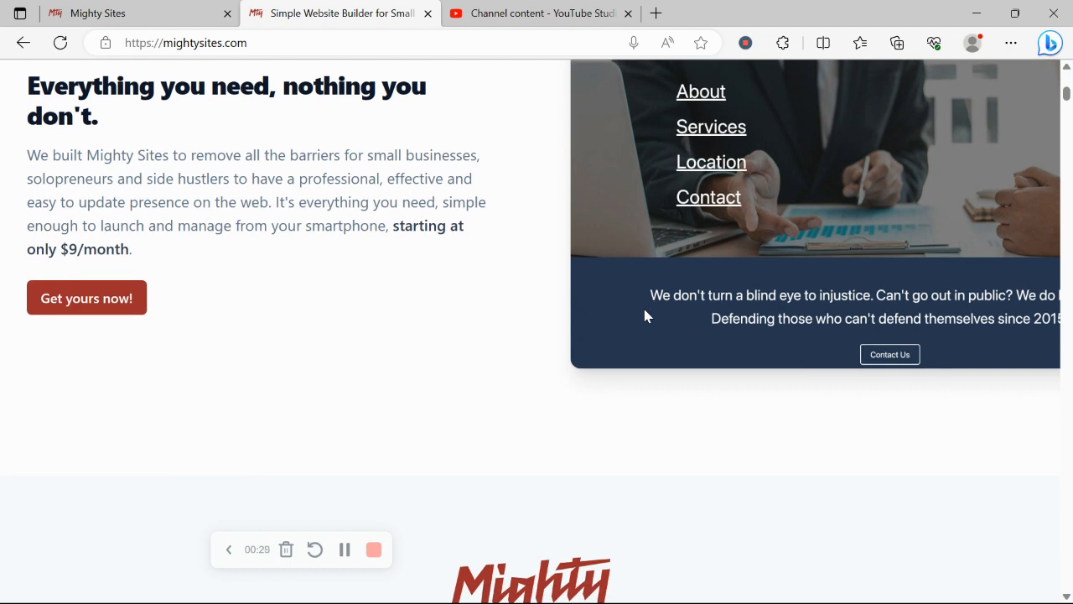
scroll(645, 315, "down", 1)
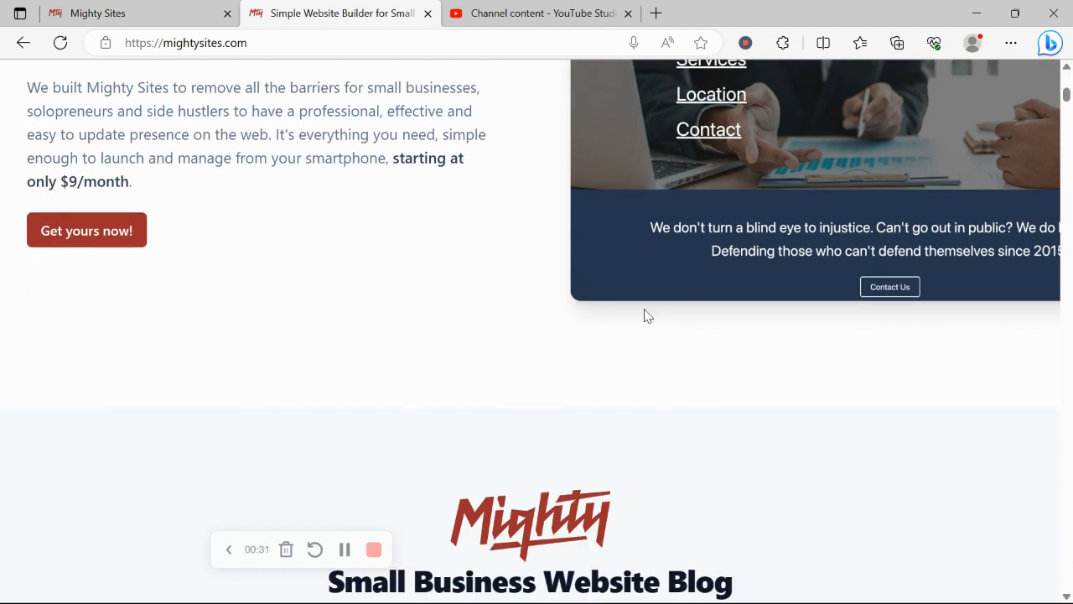
scroll(645, 315, "down", 8)
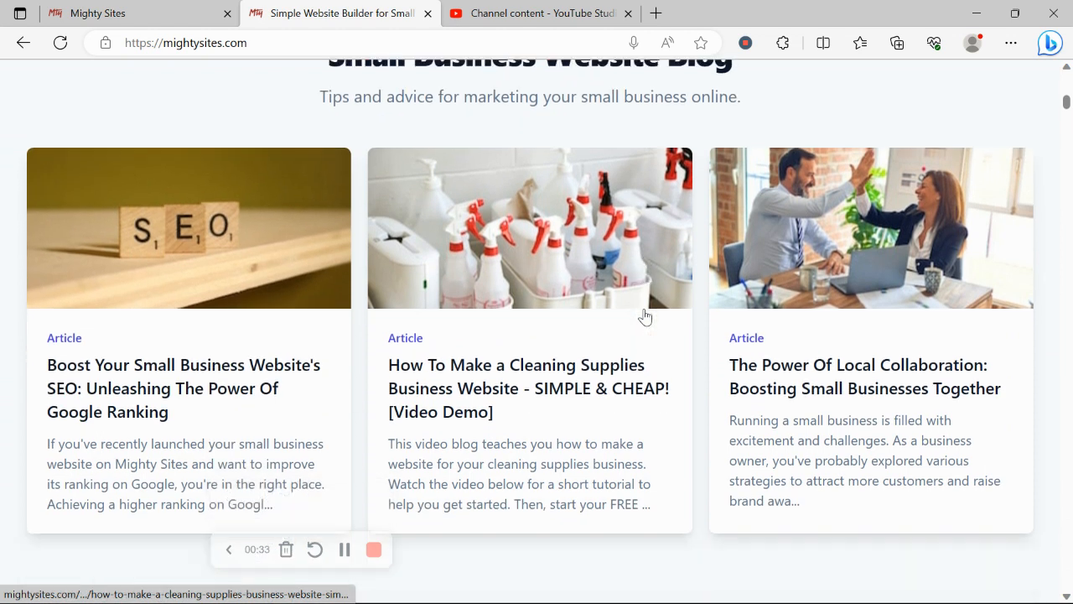
scroll(645, 315, "down", 8)
left_click_drag(282, 124, 769, 218)
left_click(451, 318)
scroll(450, 319, "down", 5)
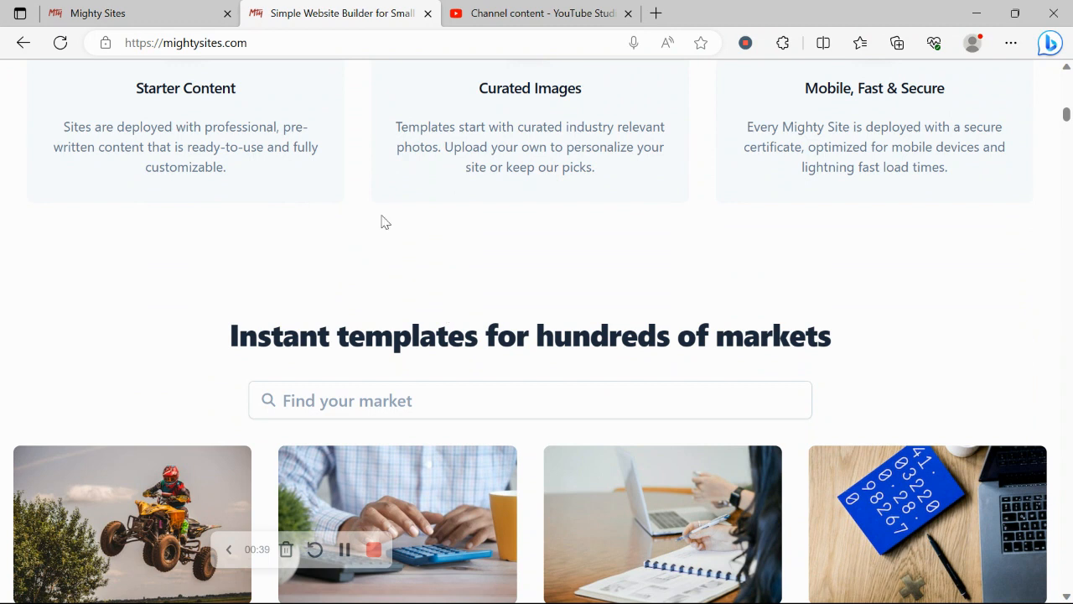
left_click(132, 11)
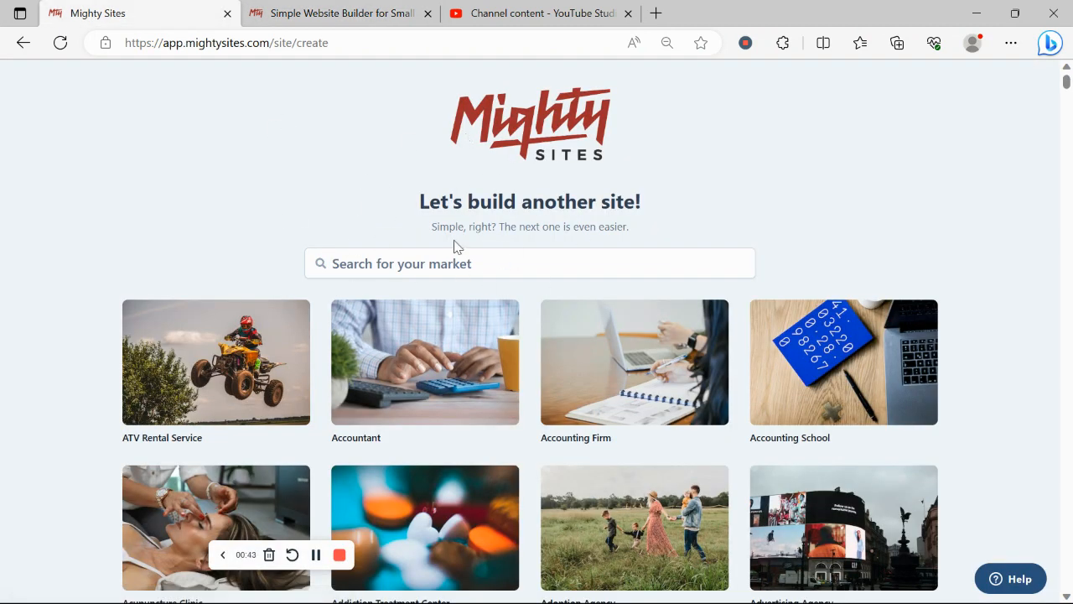
Step: Scroll down the market tiles and pick Aromatherapy Service as the site's market
scroll(1, 182, "down", 3)
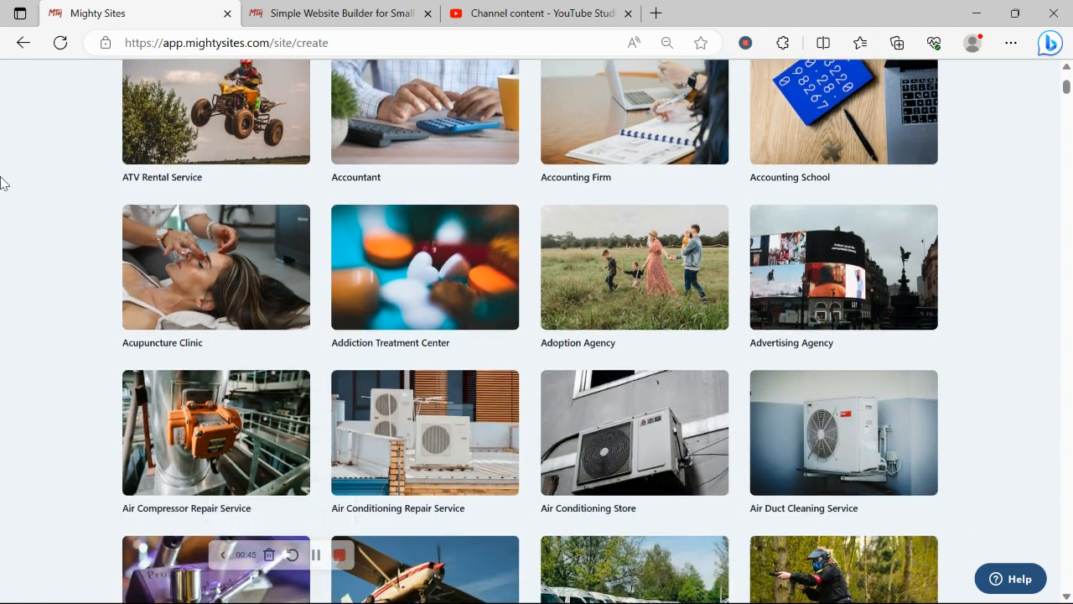
scroll(1, 183, "down", 2)
scroll(1, 183, "down", 5)
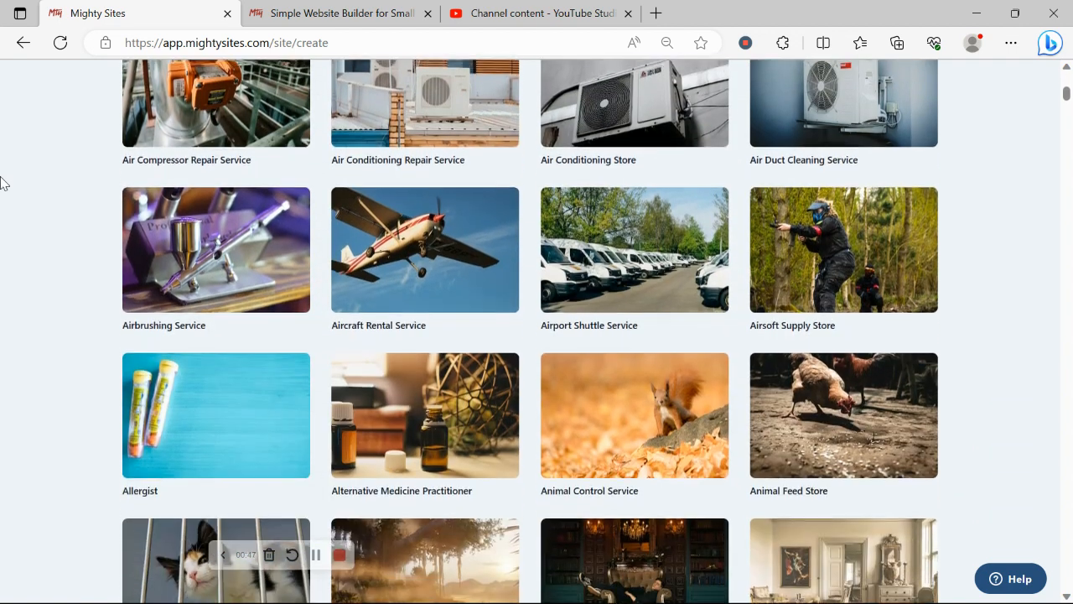
scroll(1, 183, "down", 5)
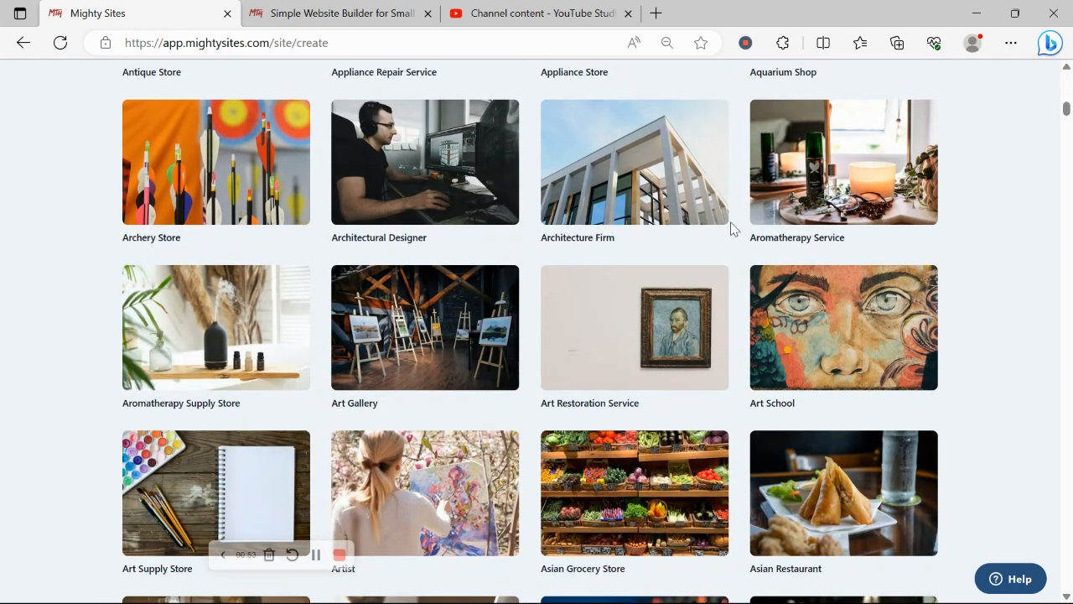
left_click(822, 210)
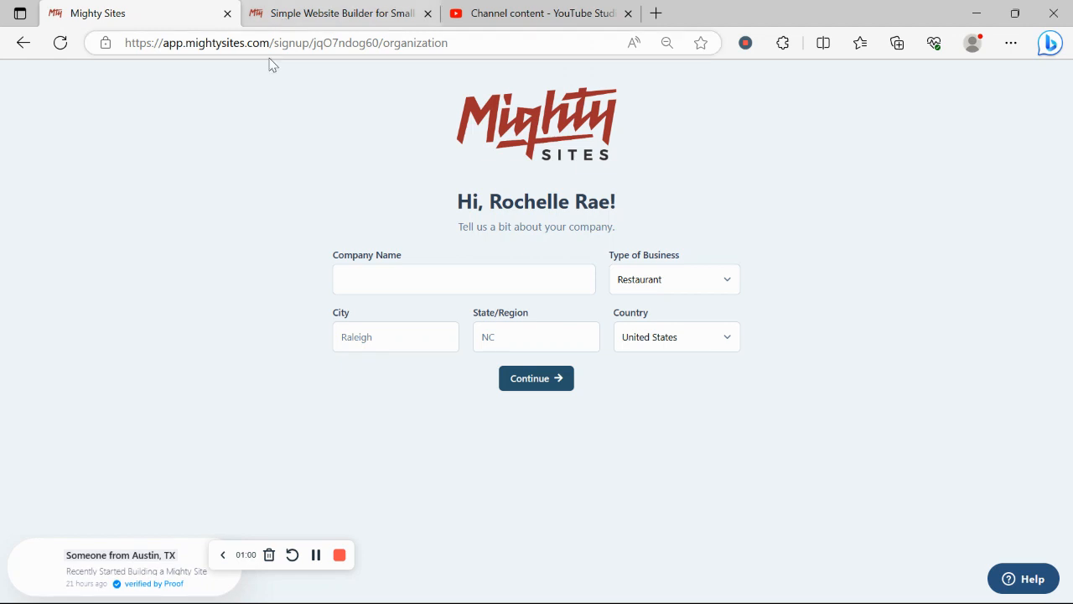
Step: Enter the aromatherapy business name as Company Name, correcting its spelling to Aromatherapy
left_click(402, 280)
type("Roc")
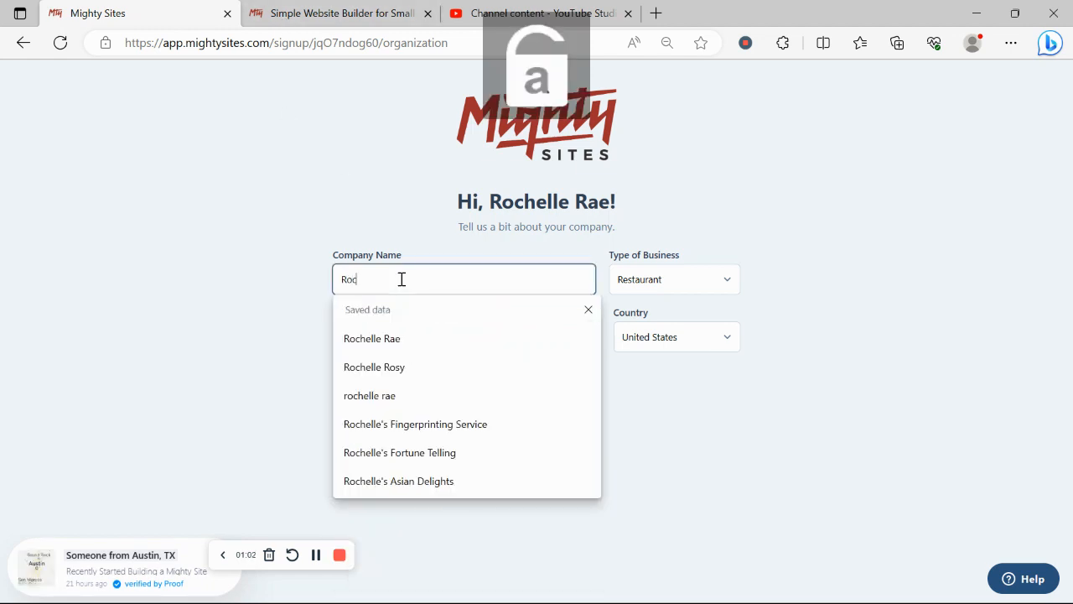
type("helle's Ars")
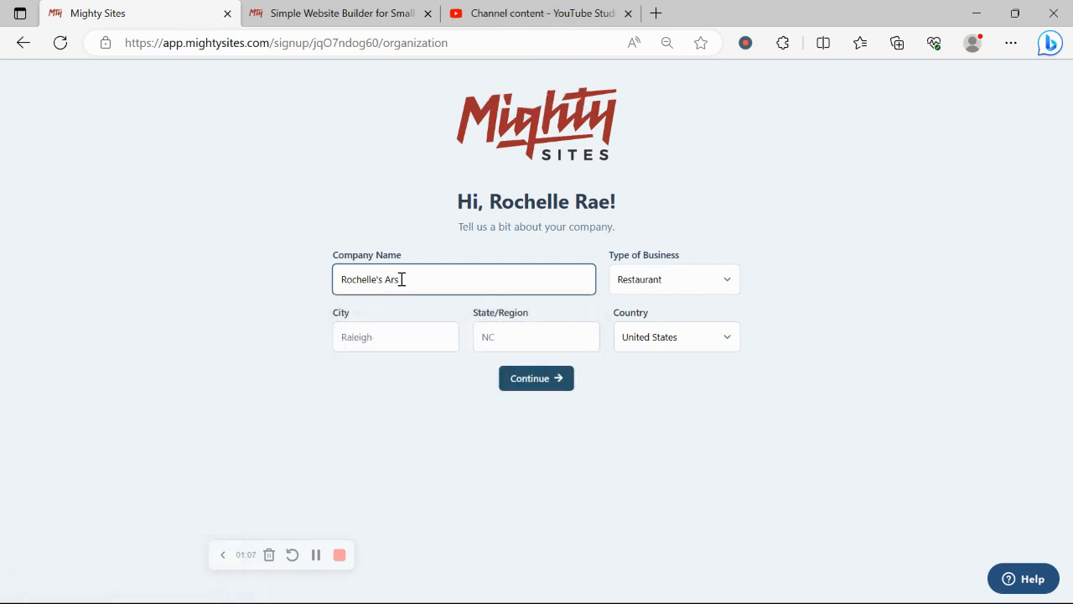
key("BackSpace")
type("oma")
type("ther")
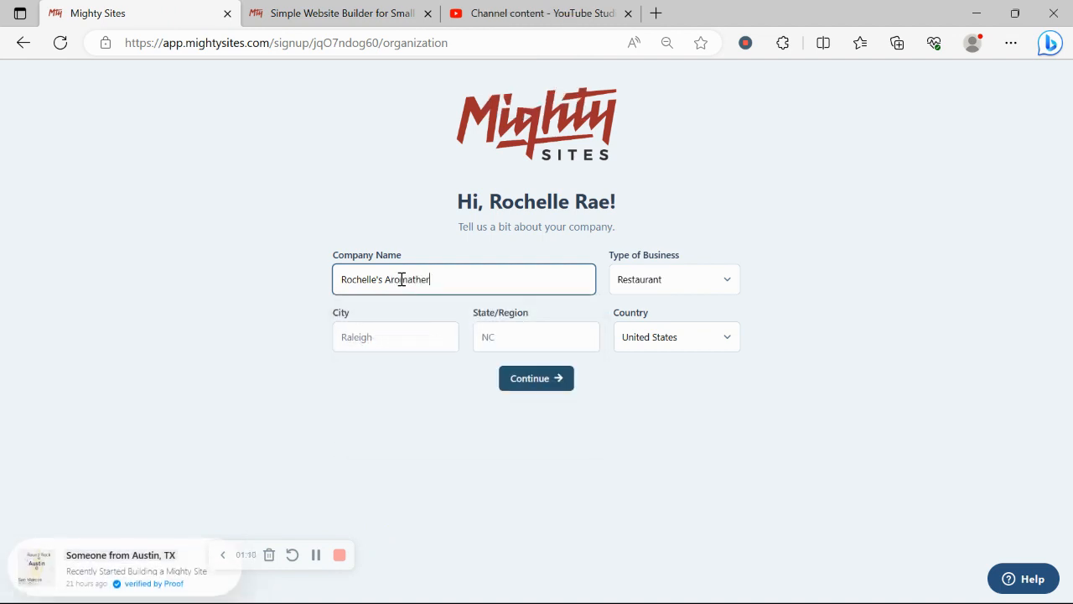
type("apy")
left_click(411, 342)
left_click(248, 318)
left_click(462, 279)
right_click(441, 283)
mouse_move(439, 288)
left_click(478, 307)
Step: Set city Denver, state Colorado and business type Service, then continue
left_click(386, 348)
type("Denver")
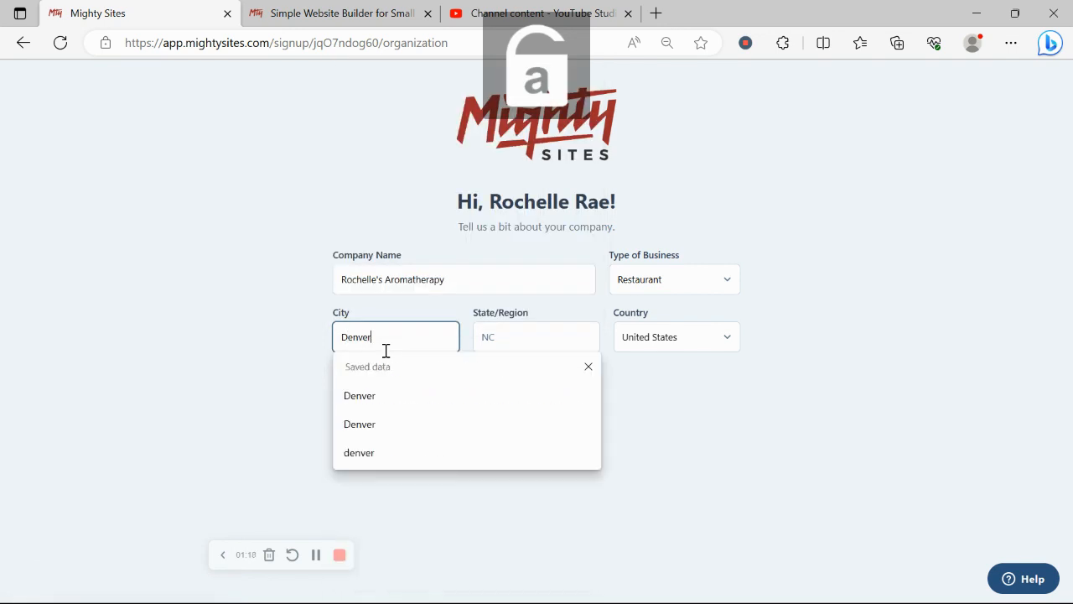
left_click(515, 339)
type("C")
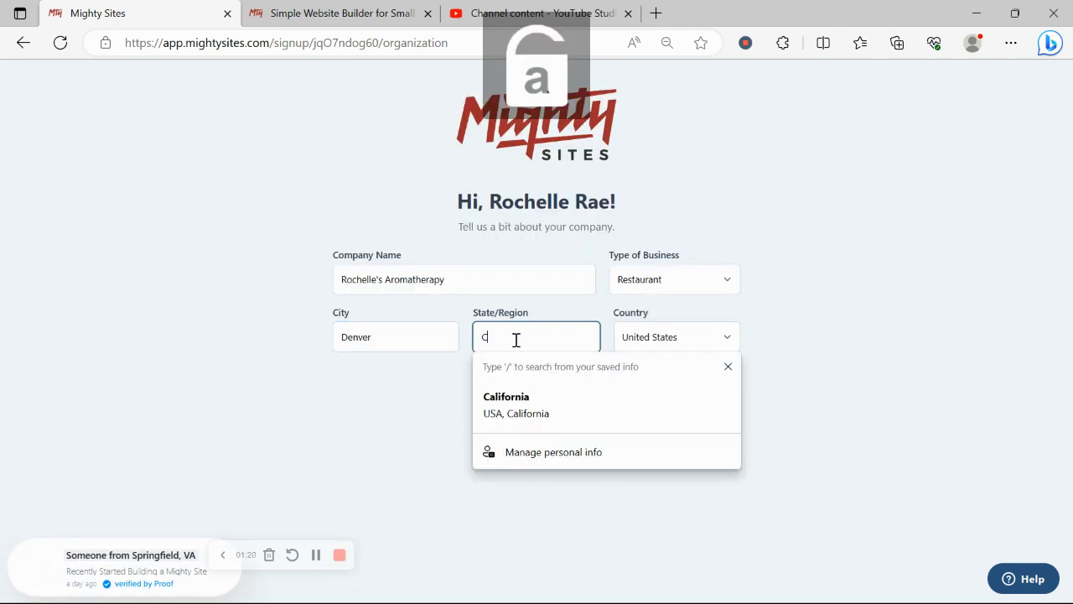
type("olo")
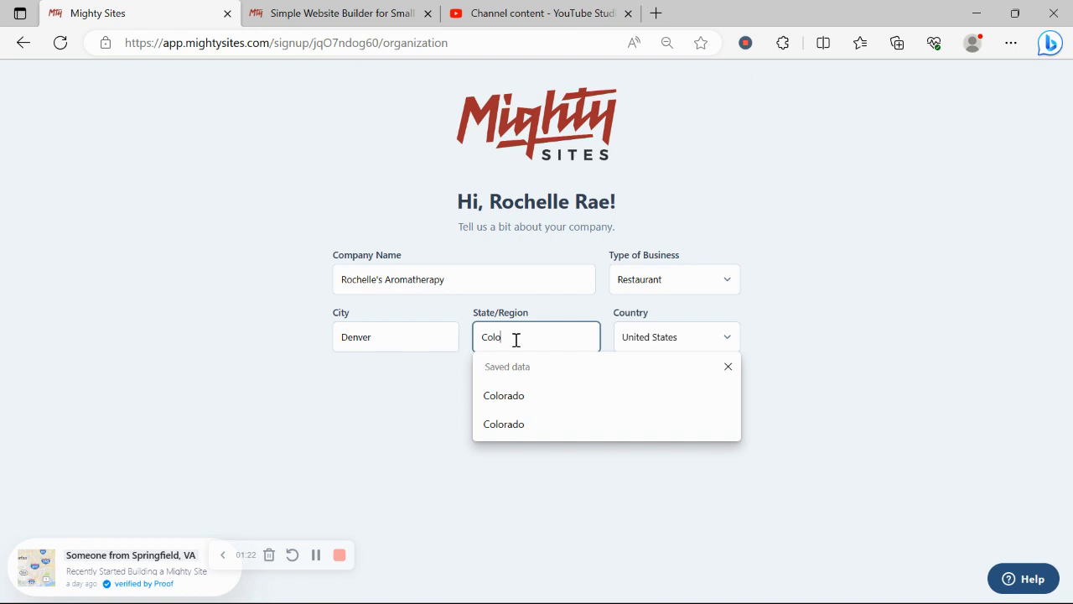
type("rado")
left_click(728, 280)
left_click(695, 334)
left_click(556, 379)
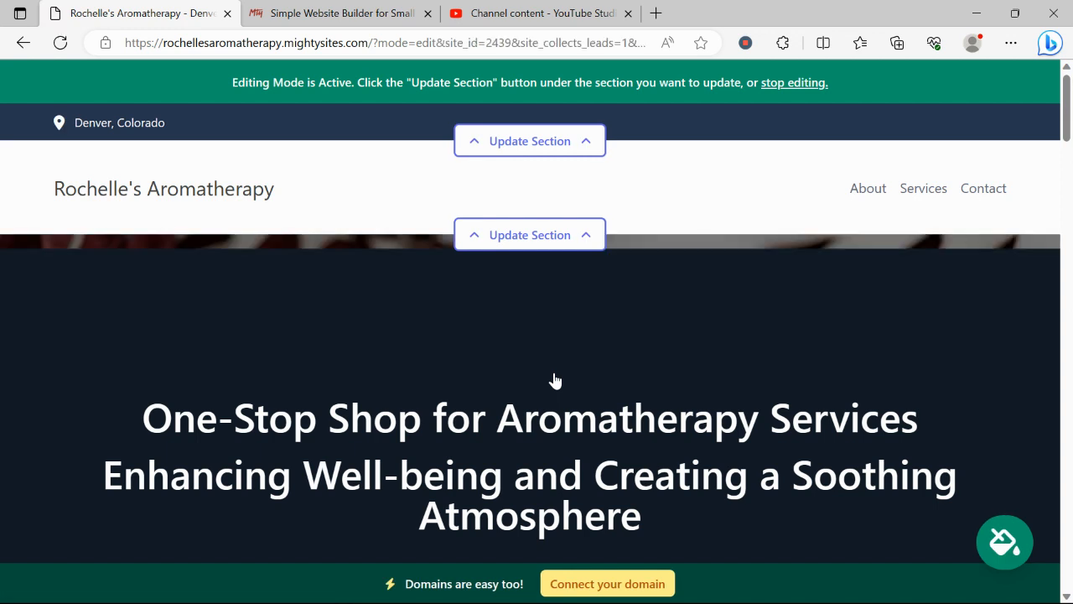
Step: Scroll down through the generated site's Products We Offer, About Us and Contact sections
scroll(555, 380, "down", 2)
scroll(554, 380, "down", 7)
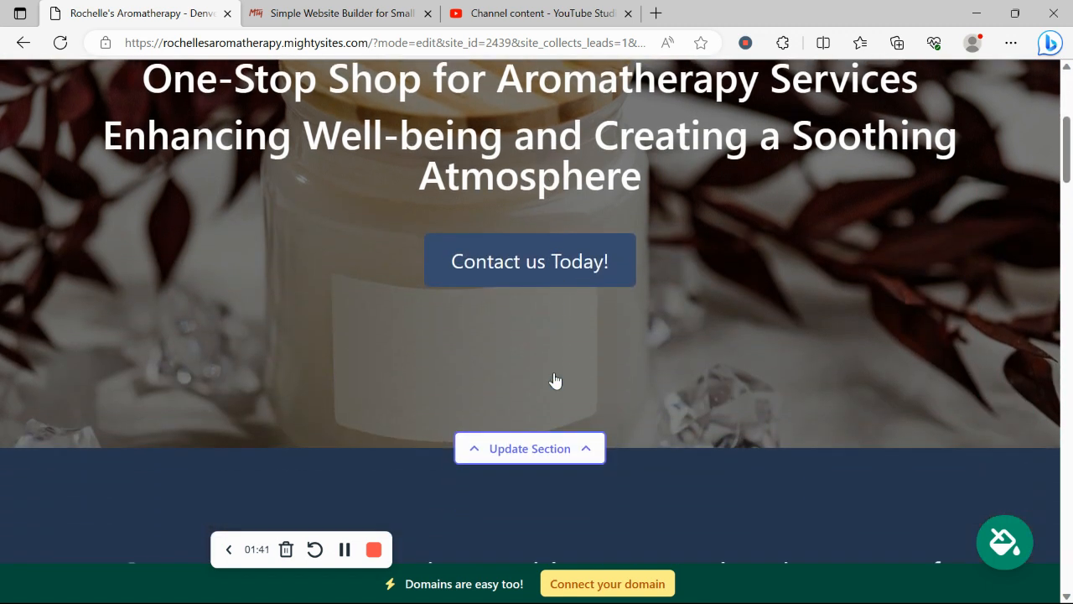
scroll(554, 380, "down", 4)
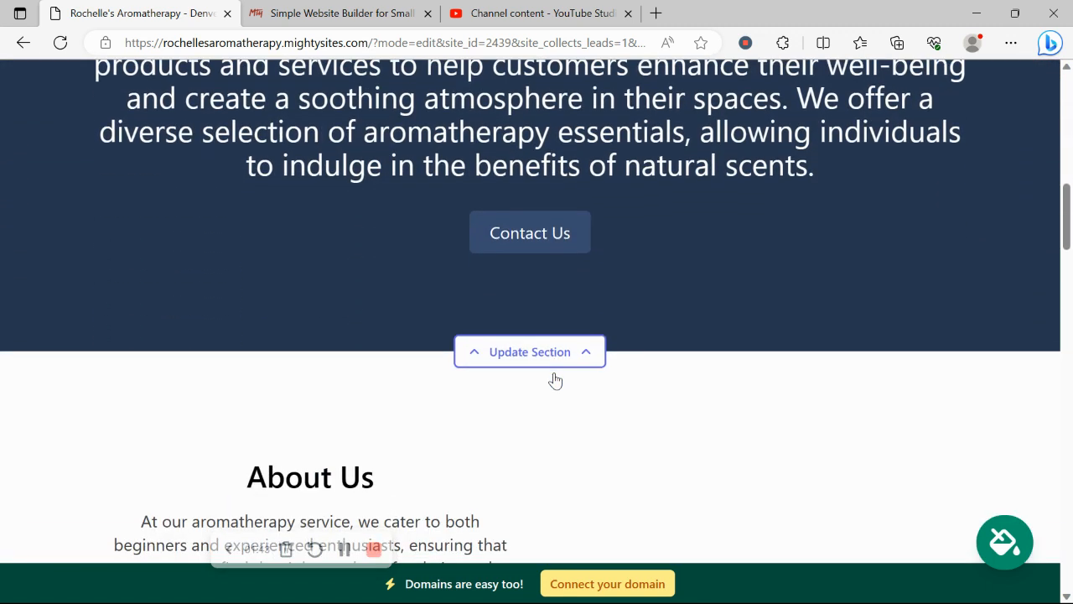
left_click_drag(144, 123, 439, 463)
scroll(275, 285, "down", 3)
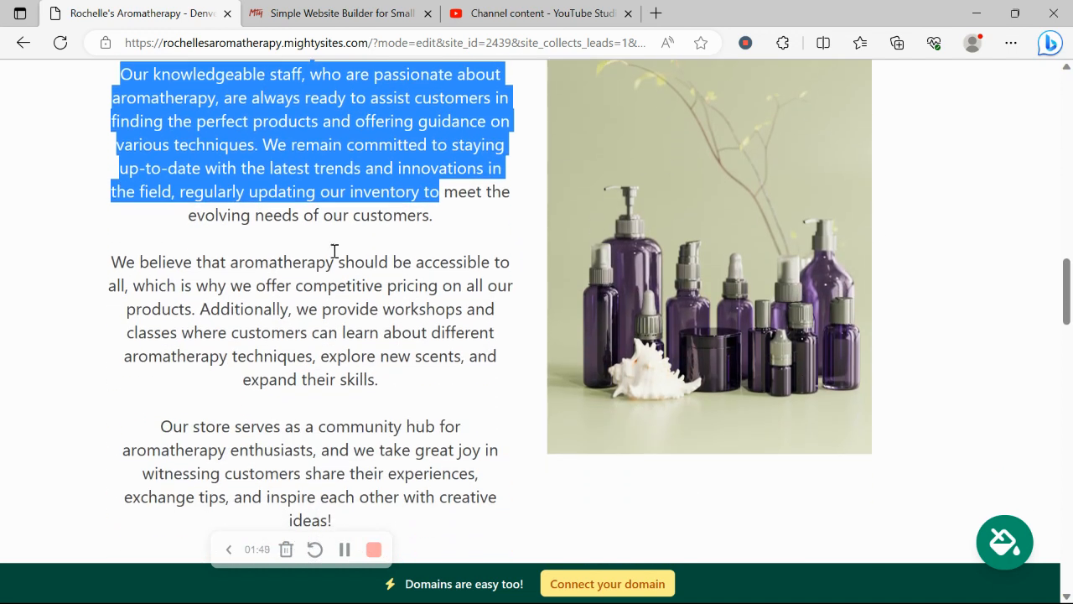
left_click(334, 250)
scroll(333, 255, "down", 10)
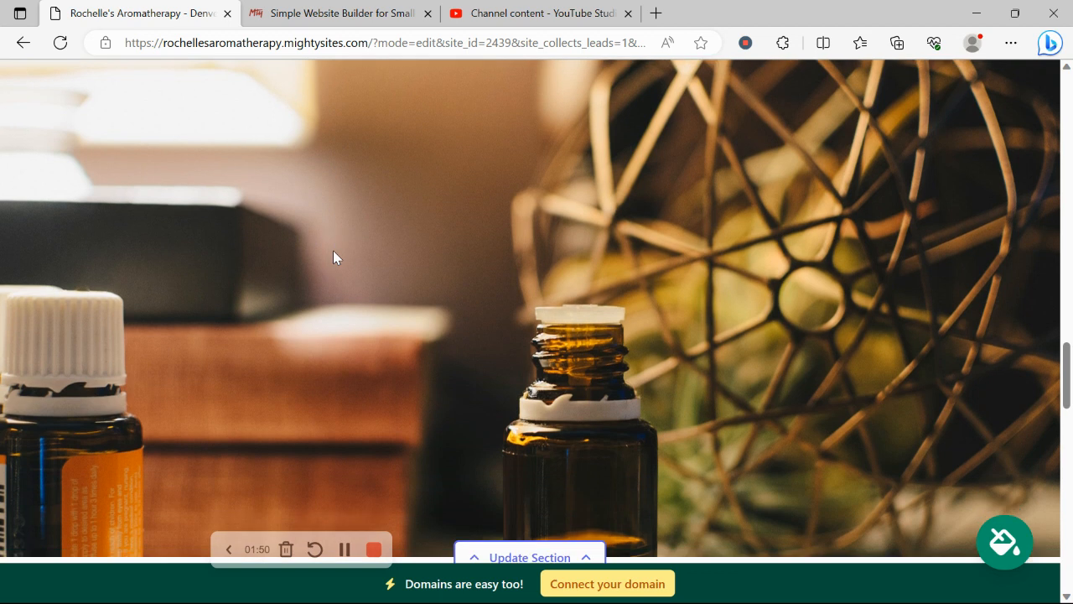
scroll(488, 244, "down", 5)
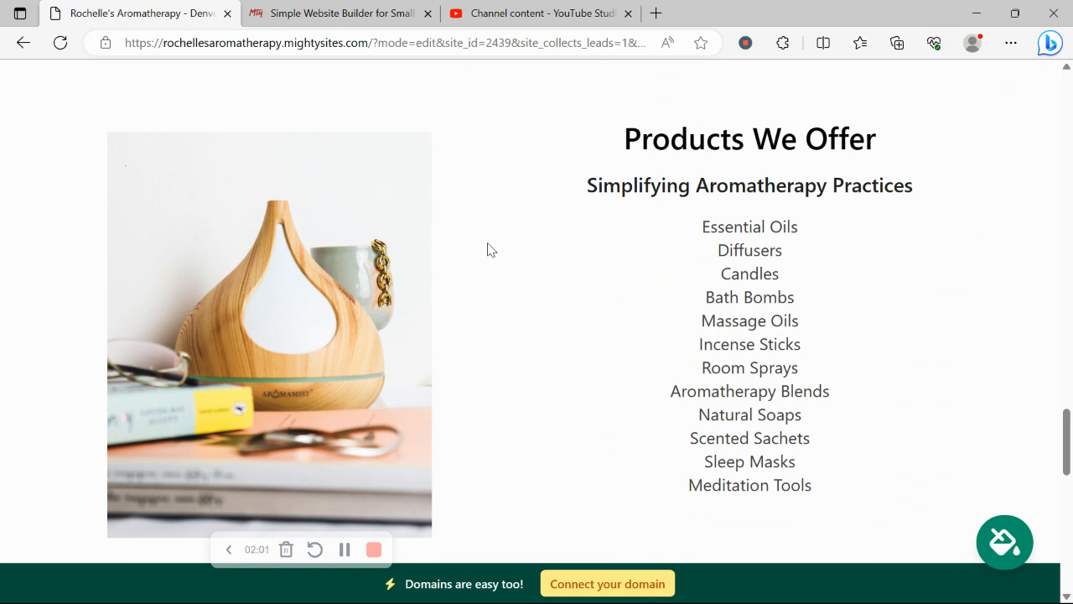
scroll(490, 250, "down", 6)
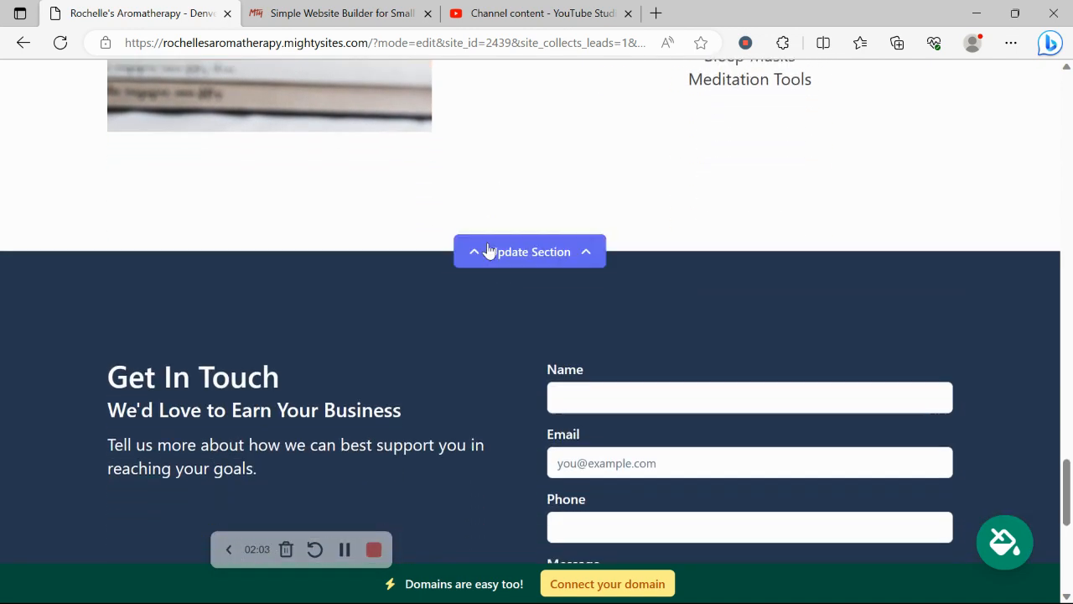
Step: Scroll back to the top so the editing banner and Denver header show
scroll(491, 250, "up", 1)
scroll(489, 249, "up", 5)
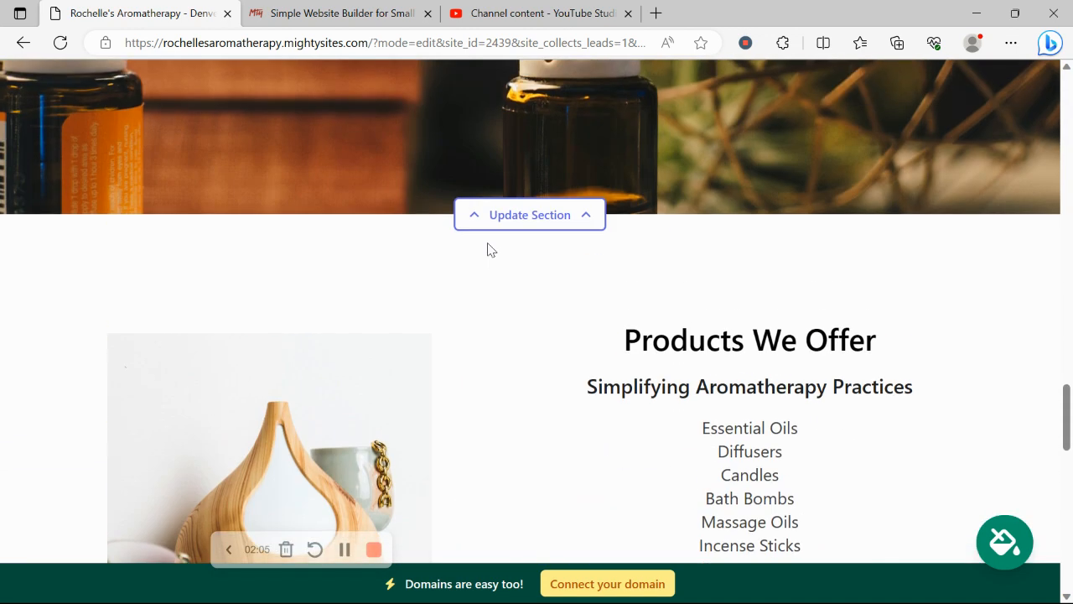
scroll(489, 249, "up", 5)
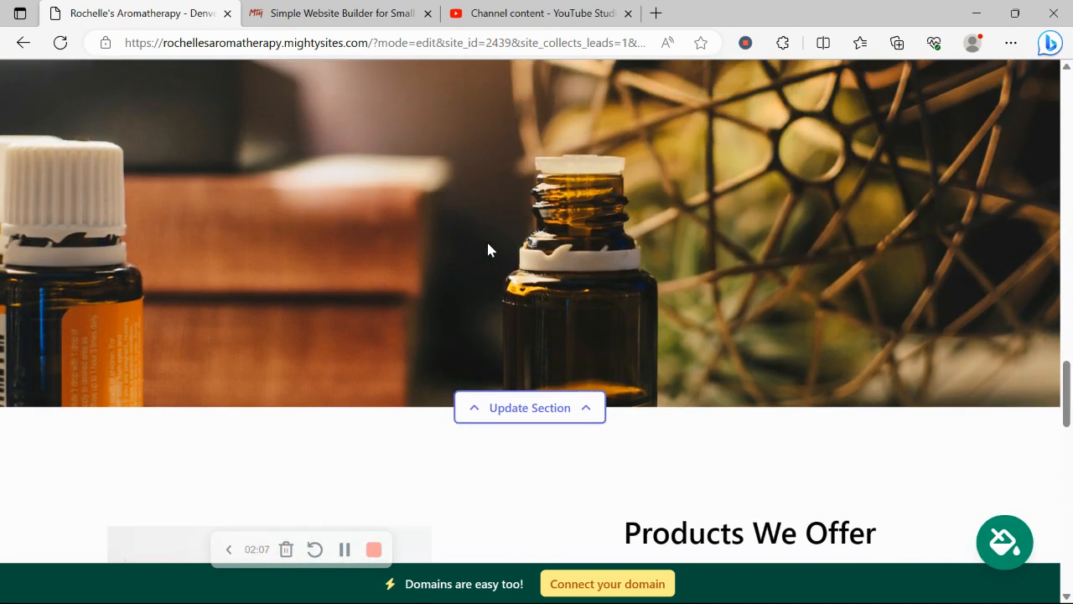
scroll(489, 250, "up", 4)
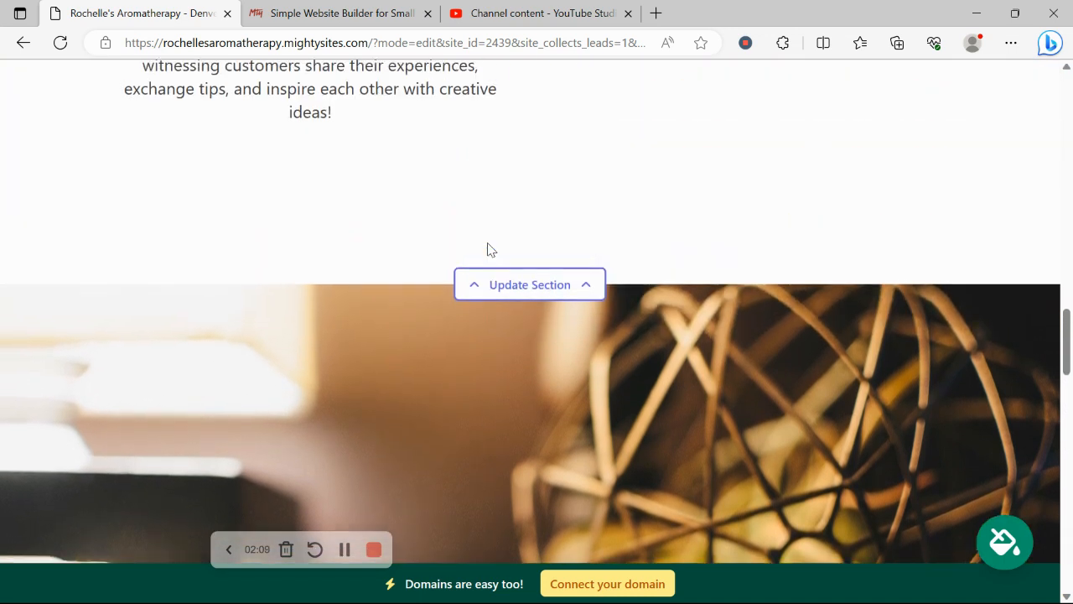
scroll(489, 244, "up", 4)
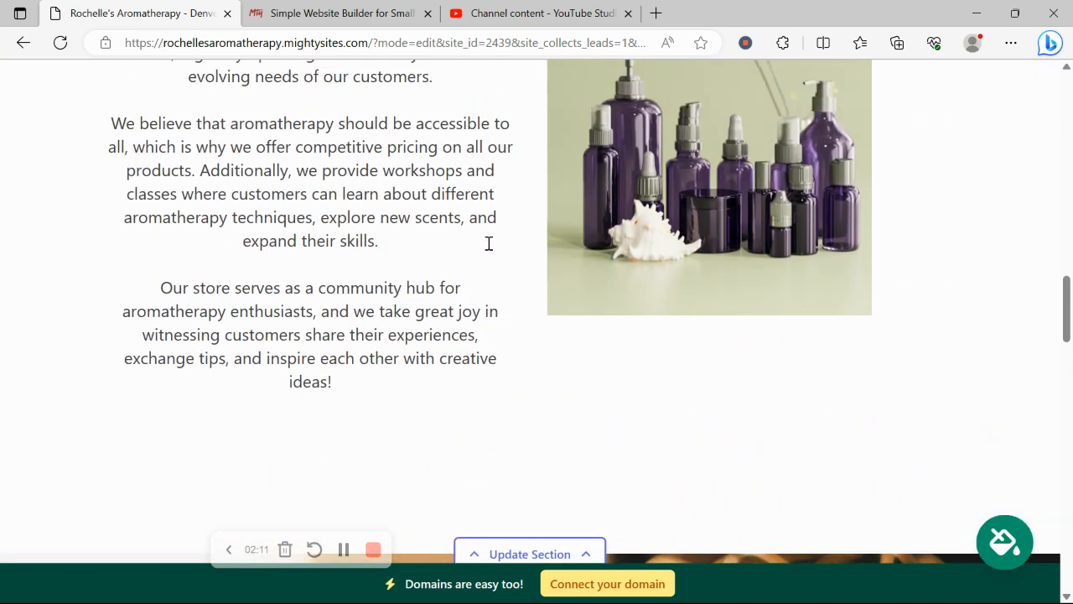
scroll(489, 243, "up", 7)
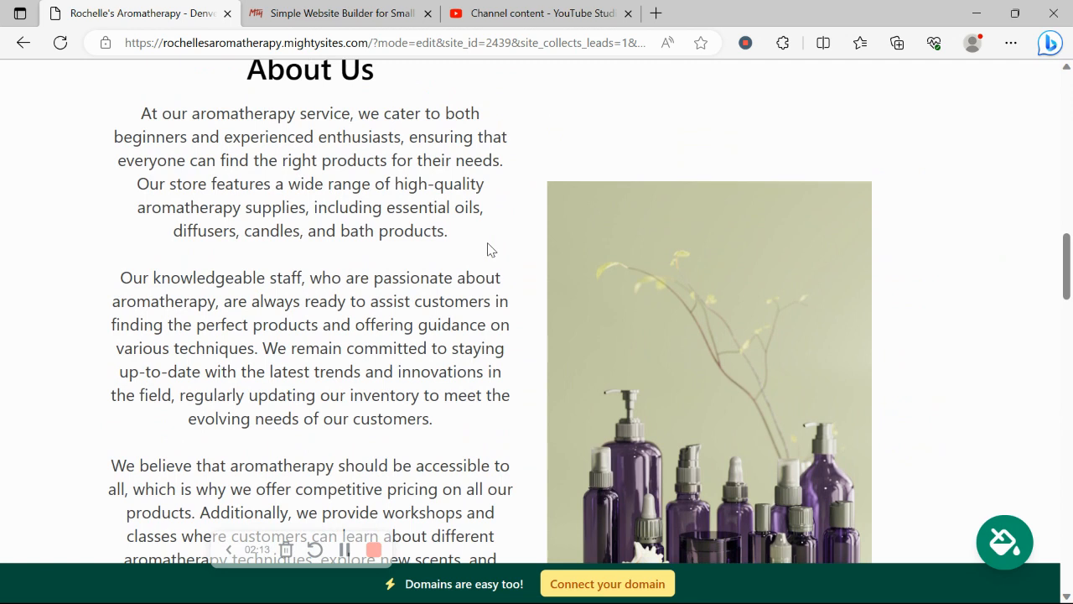
scroll(489, 243, "up", 8)
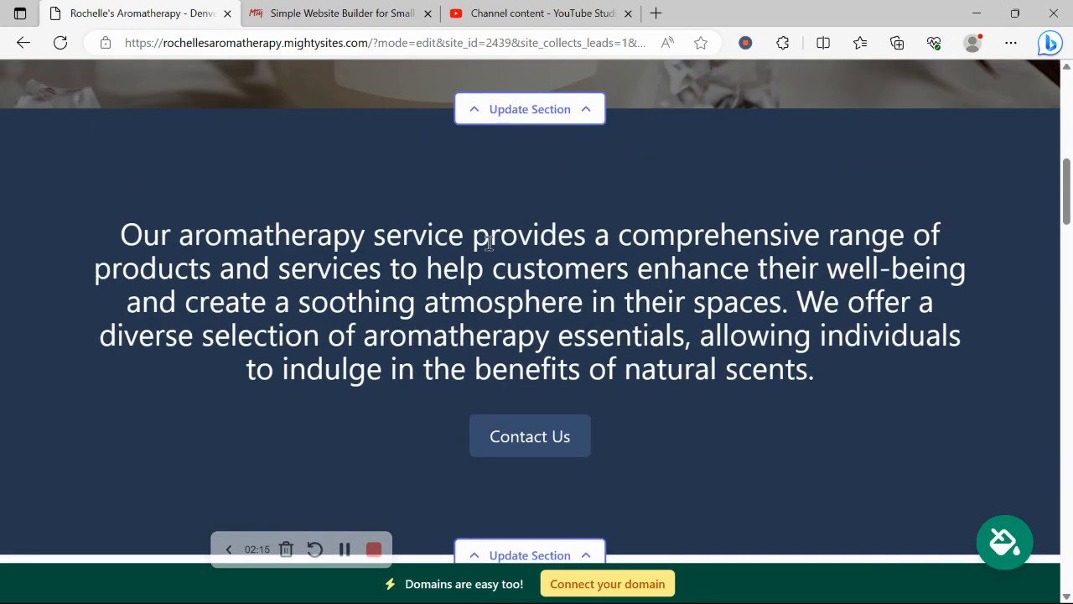
scroll(491, 249, "up", 2)
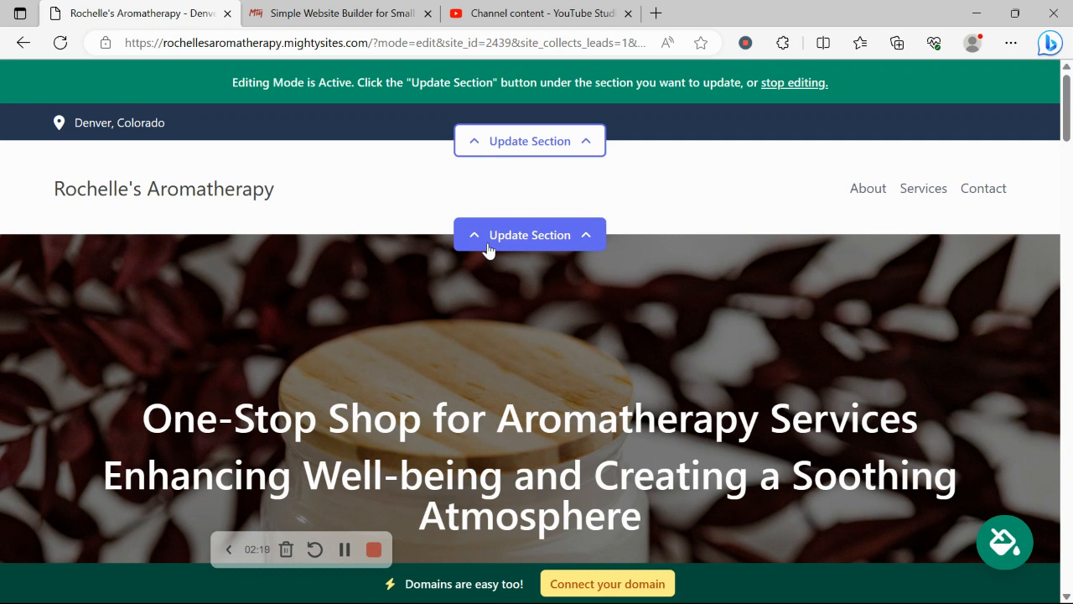
Step: Enter the business email in the header's location details and show it on the site
left_click(587, 142)
left_click(571, 280)
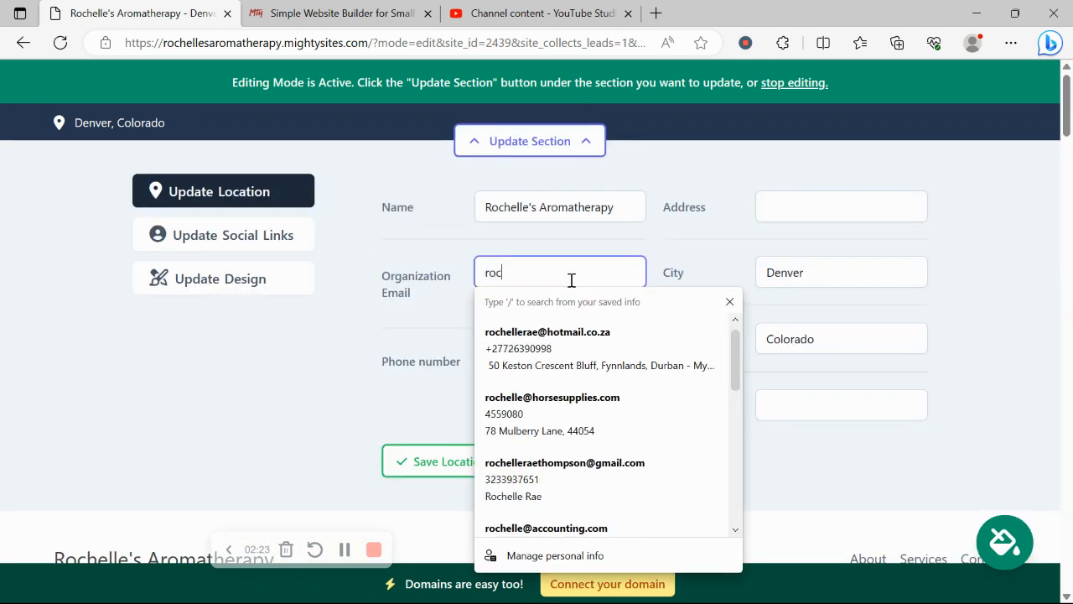
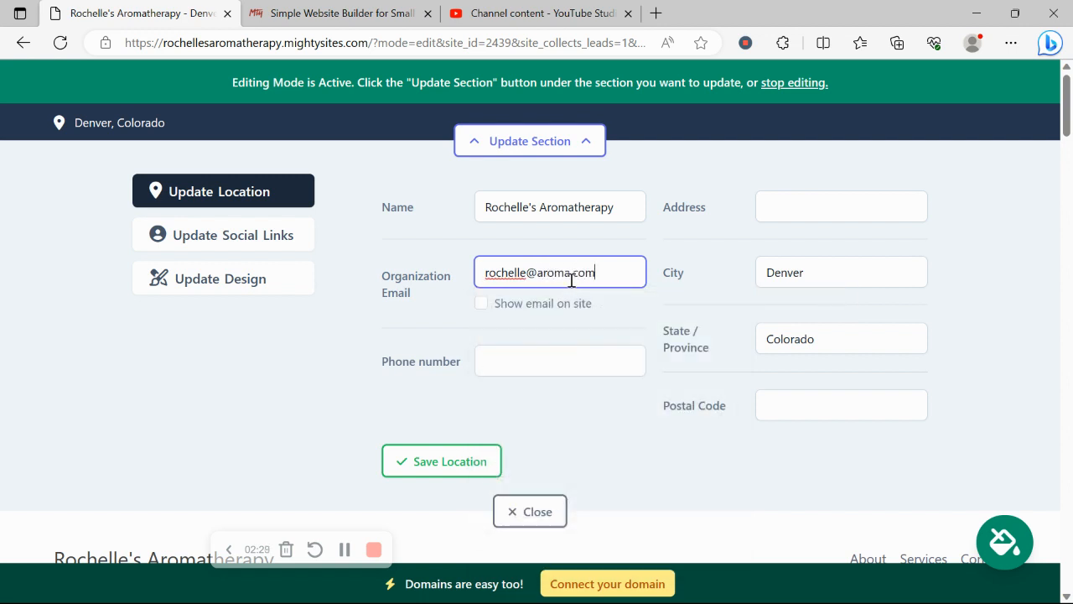
left_click(480, 303)
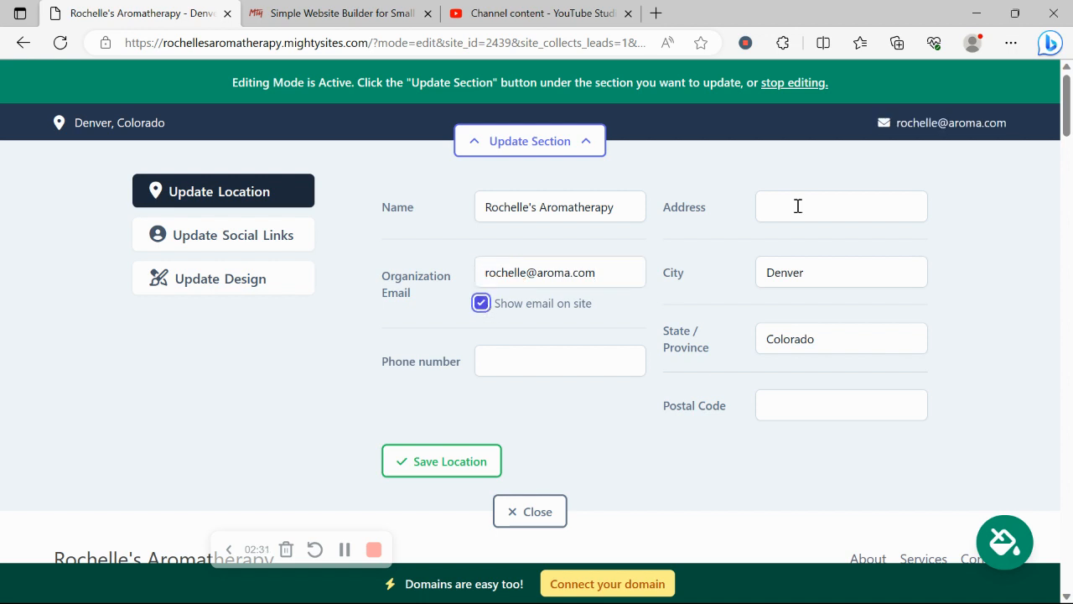
Step: Add the phone number and the saved street address with postal code, then save the location
left_click(518, 366)
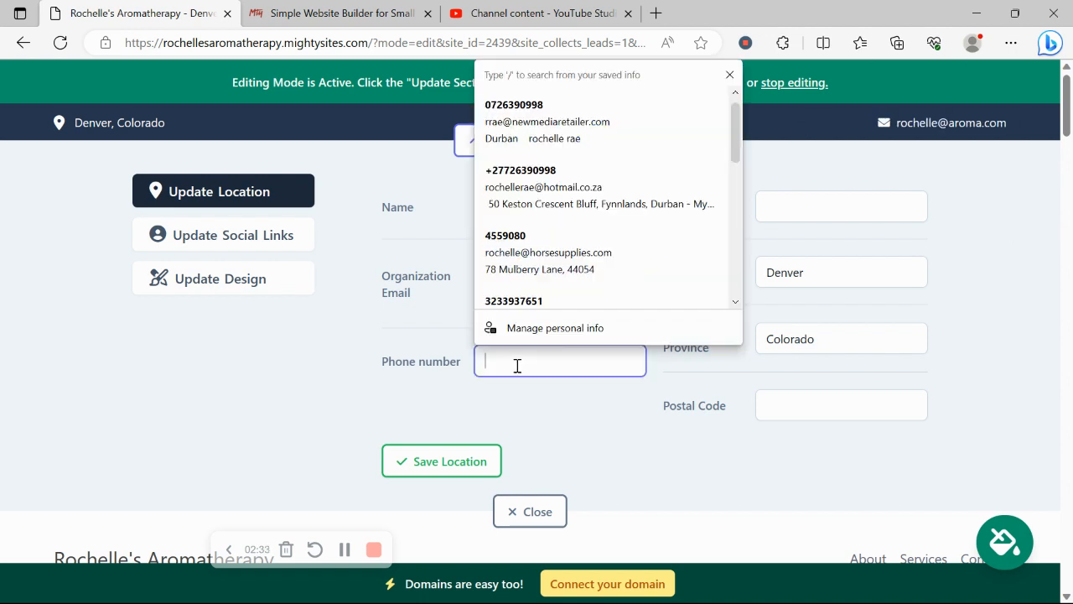
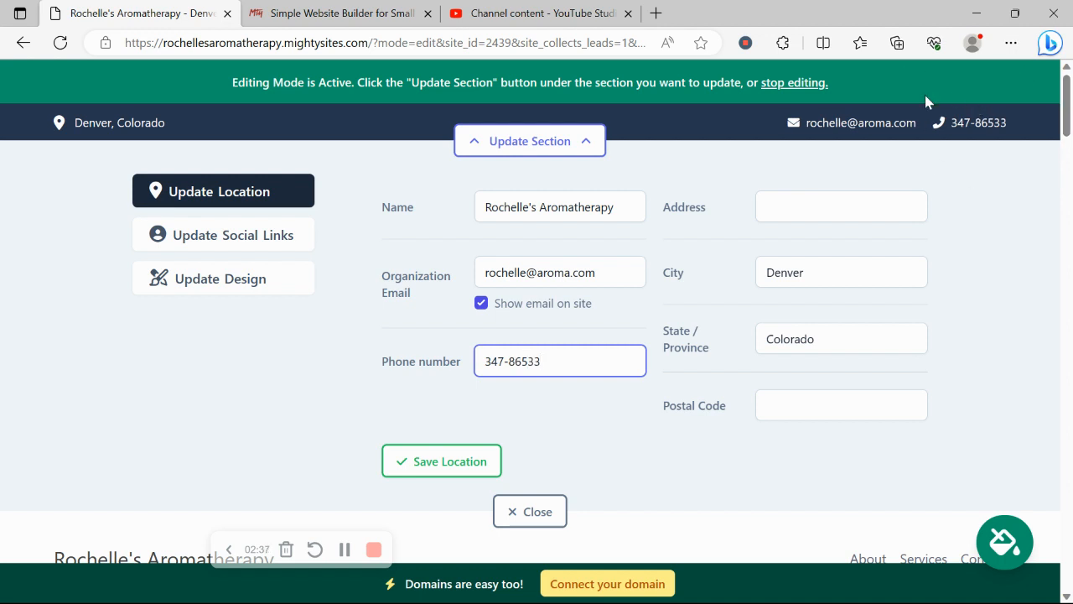
left_click(788, 207)
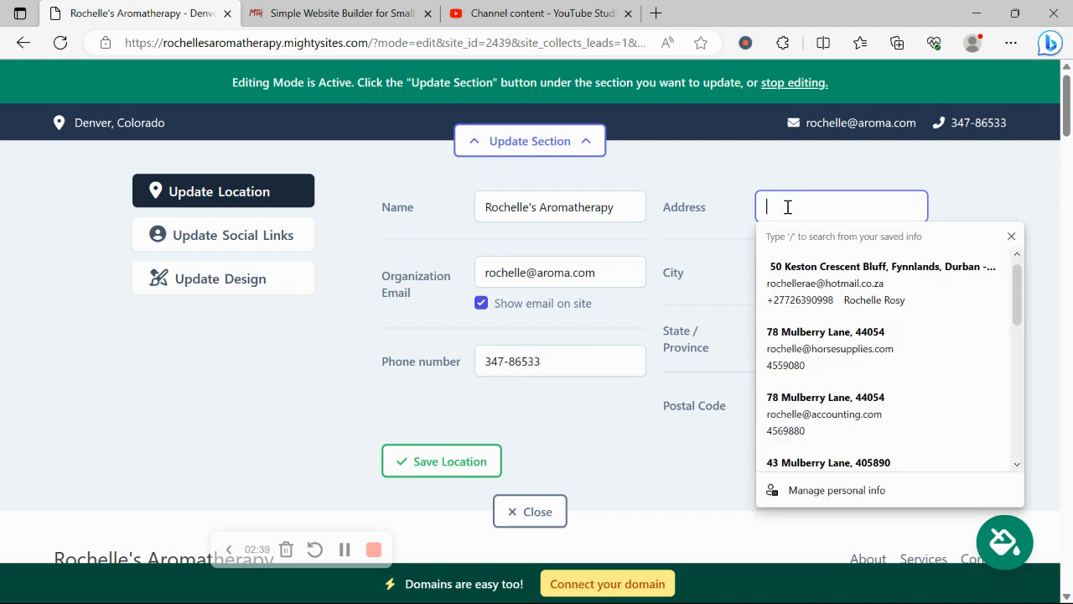
left_click(847, 373)
left_click(450, 461)
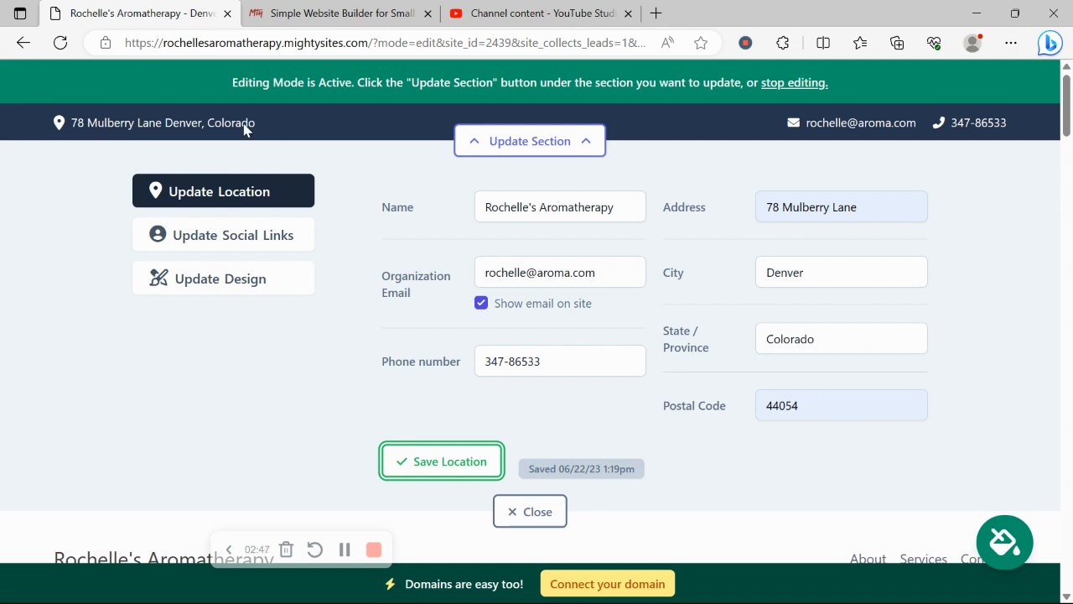
Step: Enter the Instagram handle in the header's social links, save it, and close the dialog
left_click(251, 240)
left_click(544, 203)
type("mightysi")
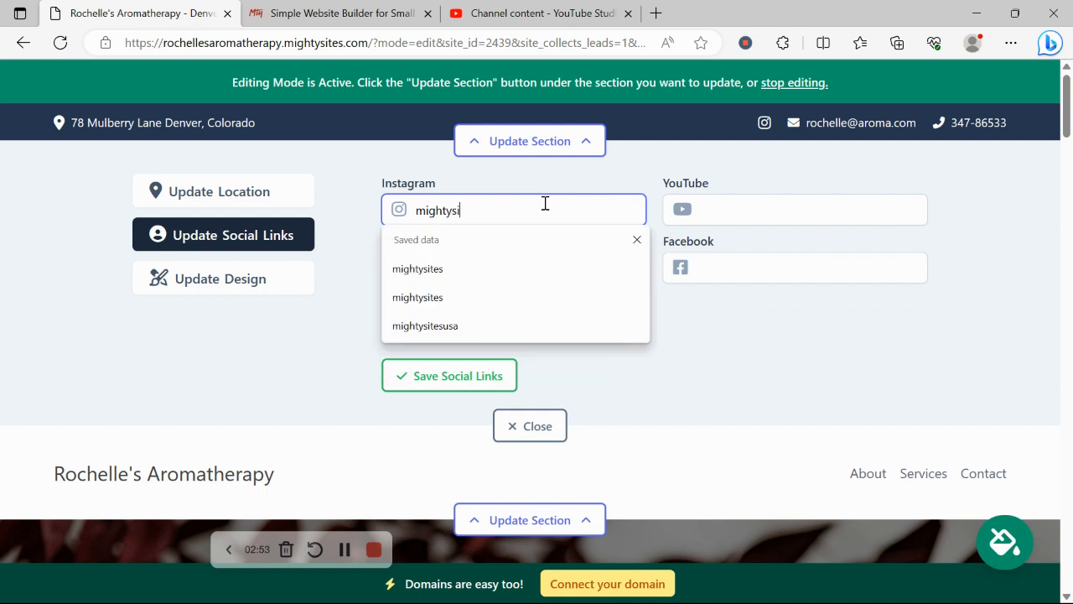
type("rwtes")
left_click(419, 383)
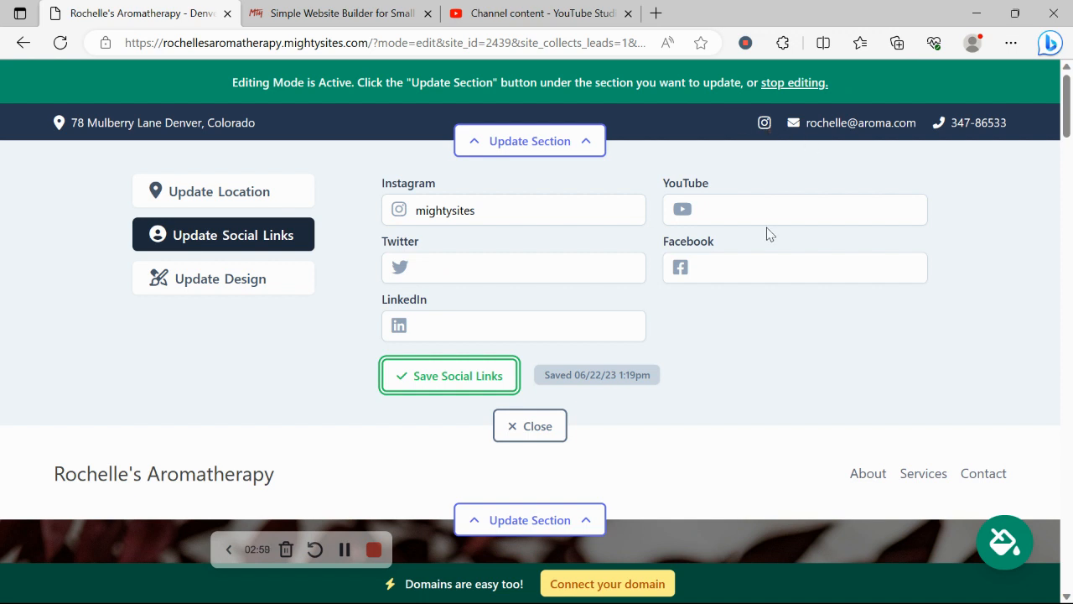
left_click(537, 428)
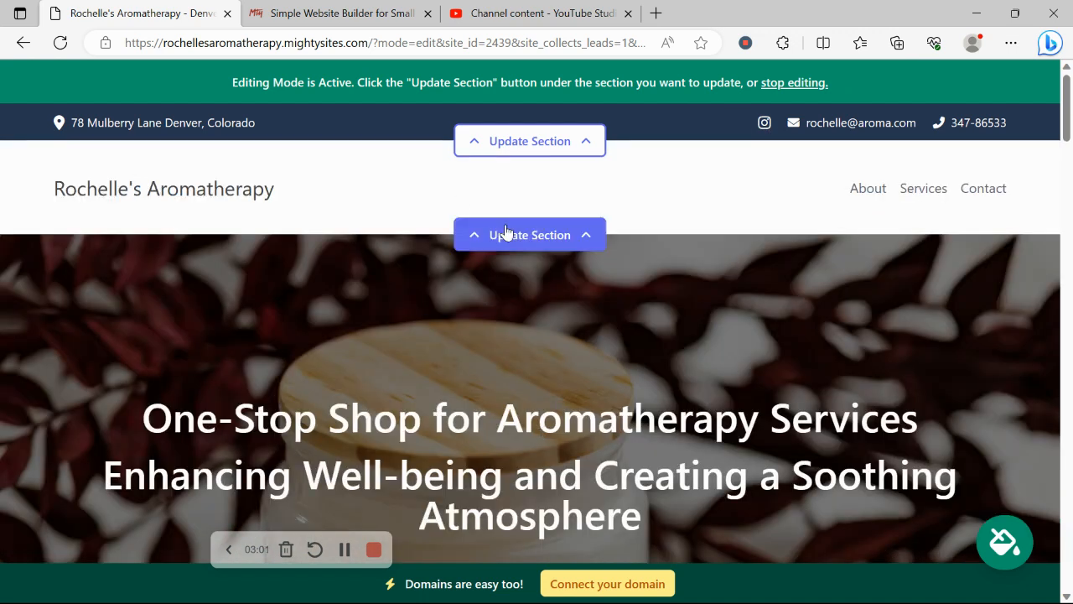
Step: Upload the Mighty Sites Logo YouTube image as the header logo, save it, and close the editor
left_click(508, 235)
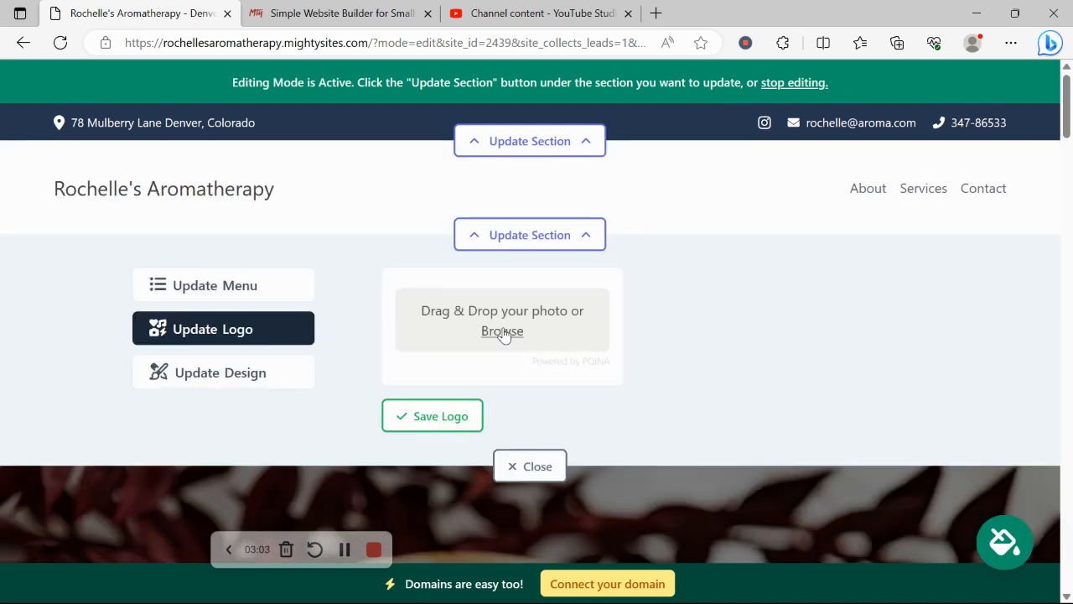
left_click(502, 331)
scroll(520, 141, "down", 2)
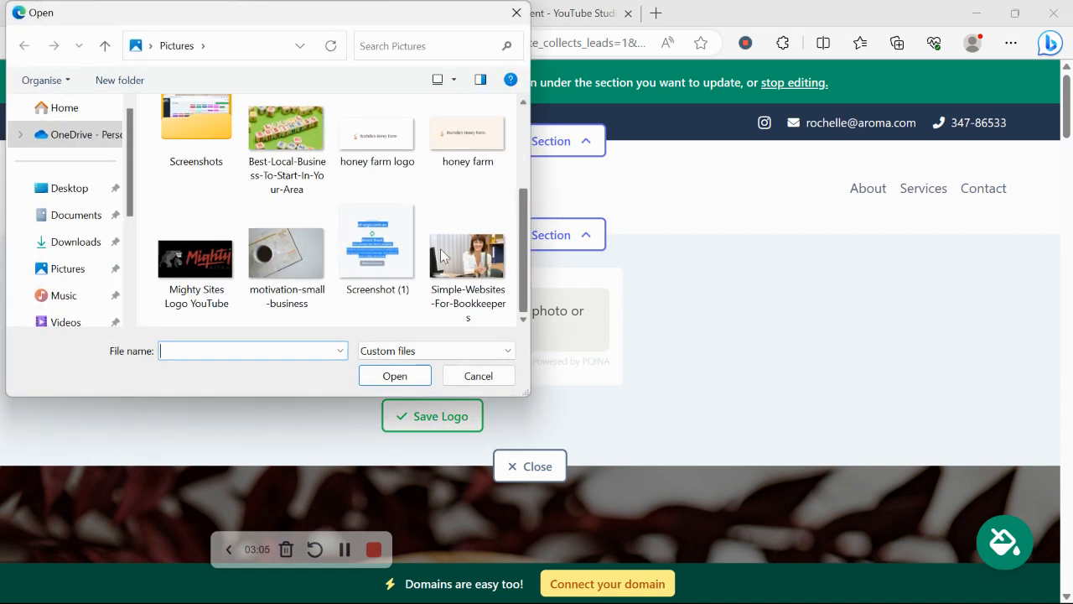
double_click(164, 250)
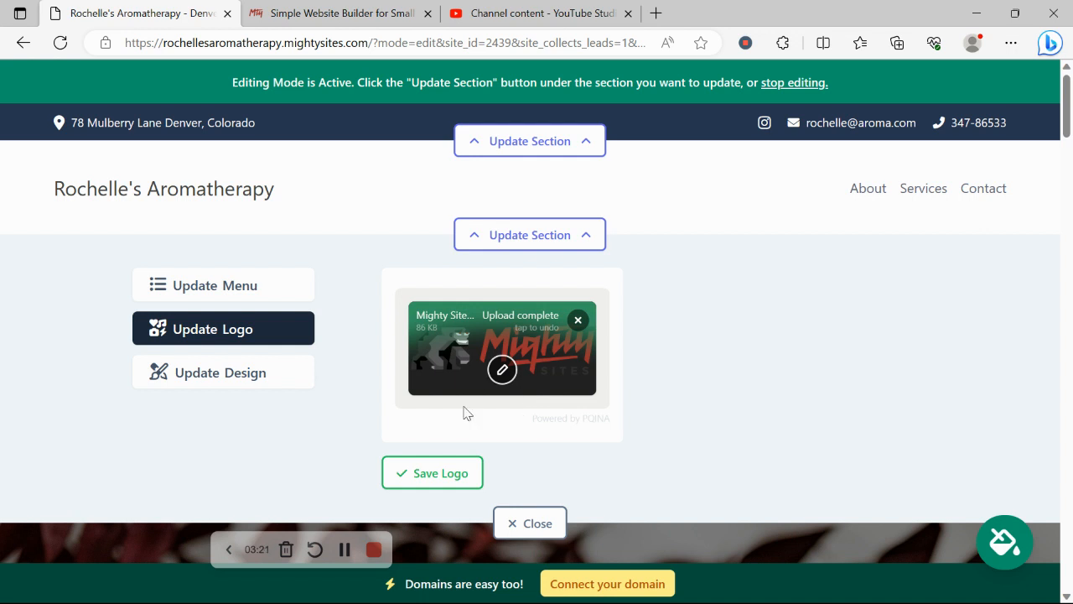
left_click(462, 473)
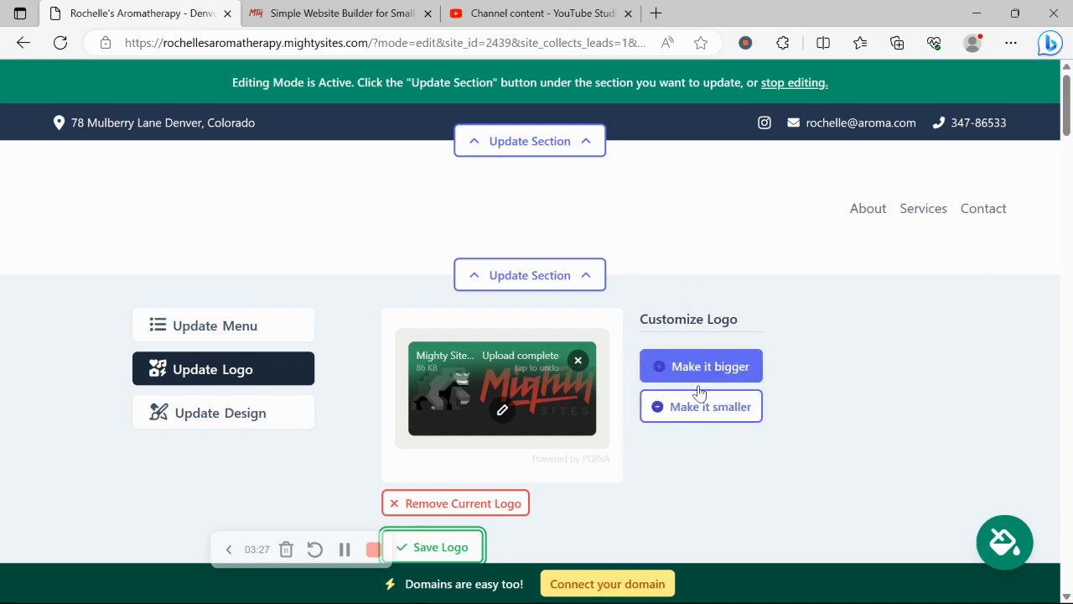
scroll(688, 300, "down", 1)
scroll(663, 310, "down", 2)
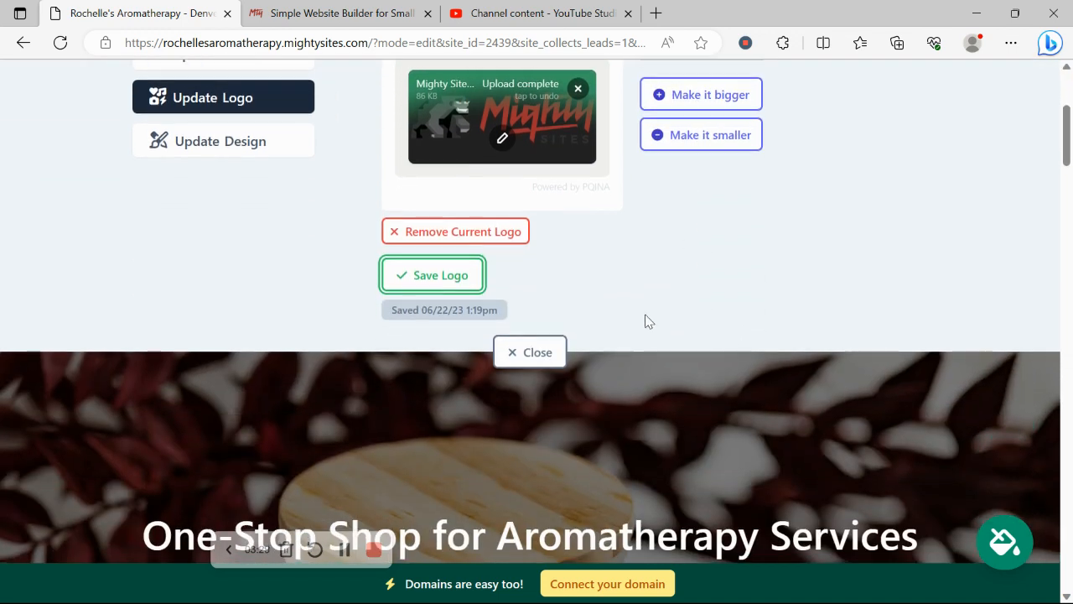
left_click(534, 359)
Step: Page through the colour themes, pick the light-blue swatch, and save it
scroll(162, 203, "down", 3)
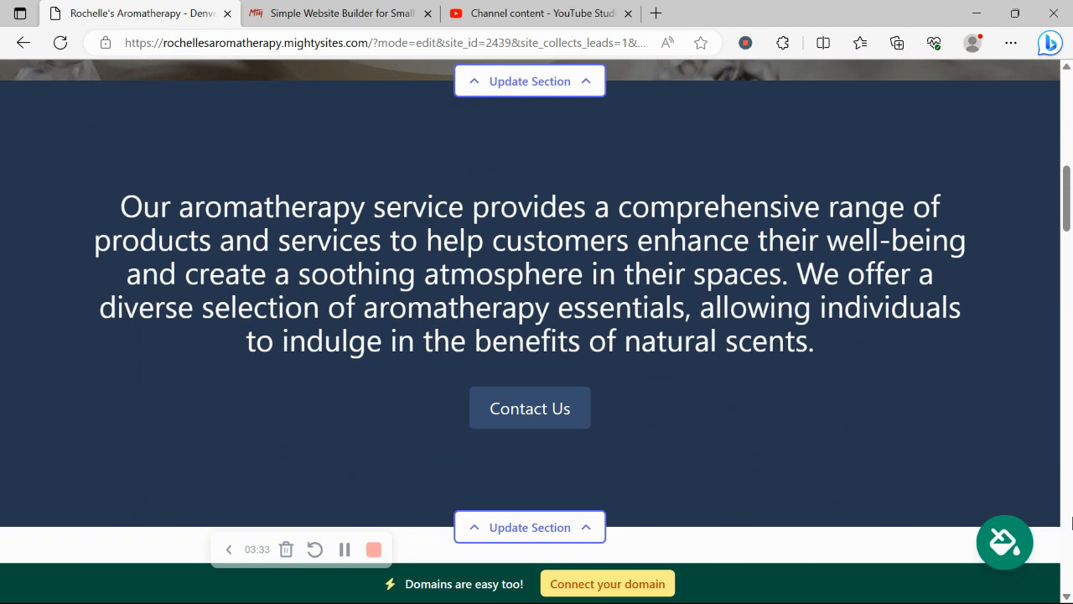
left_click(1002, 543)
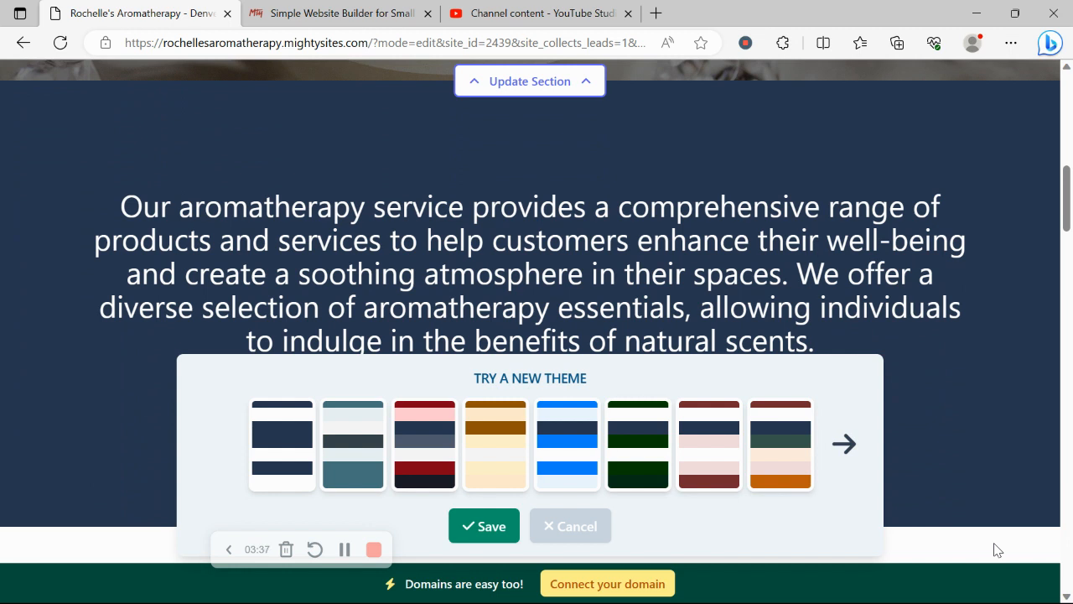
left_click(856, 435)
left_click(855, 435)
left_click(856, 435)
left_click(857, 435)
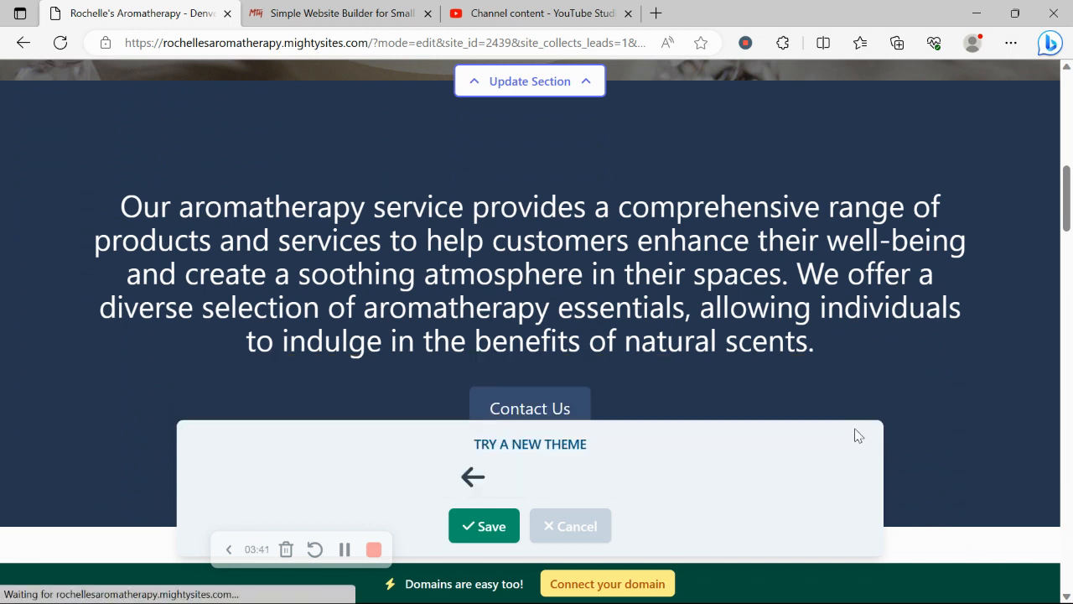
left_click(464, 476)
left_click(492, 479)
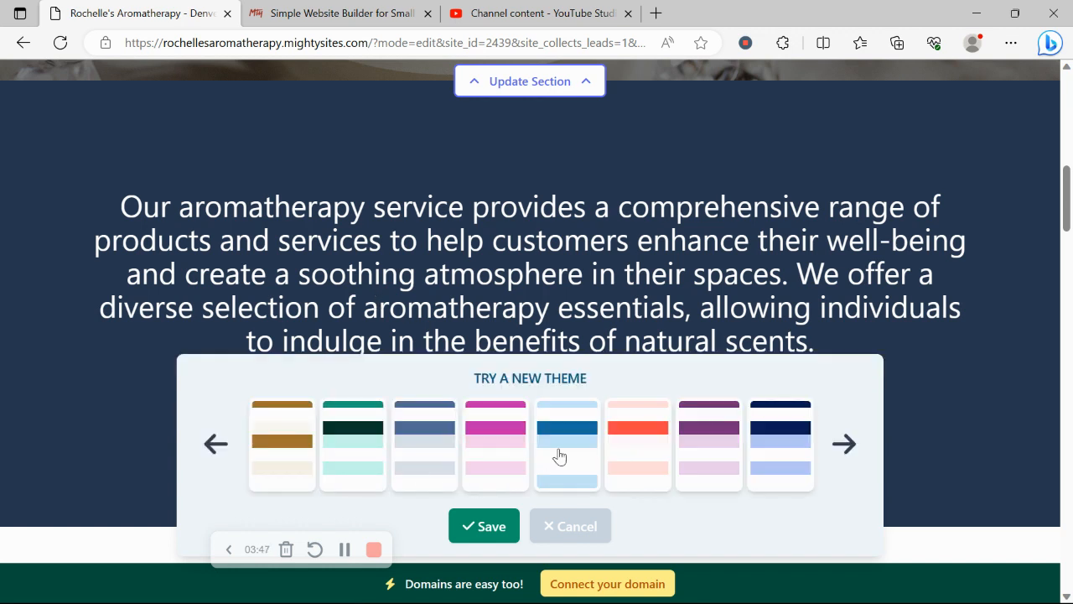
left_click(559, 456)
left_click(484, 526)
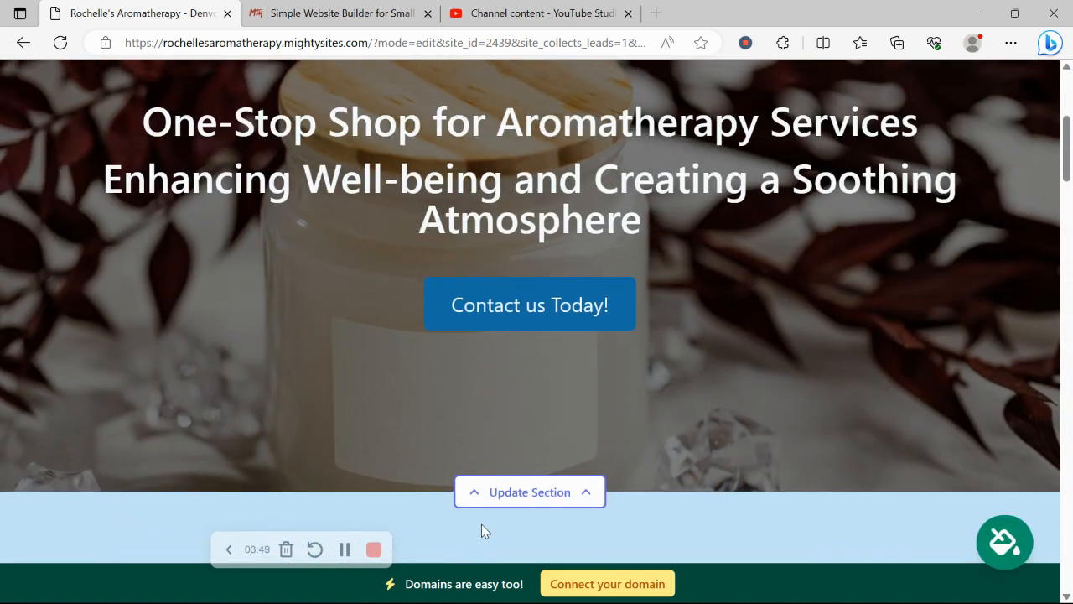
Step: Open the hero section's image options and the stock photo library search
scroll(482, 524, "down", 3)
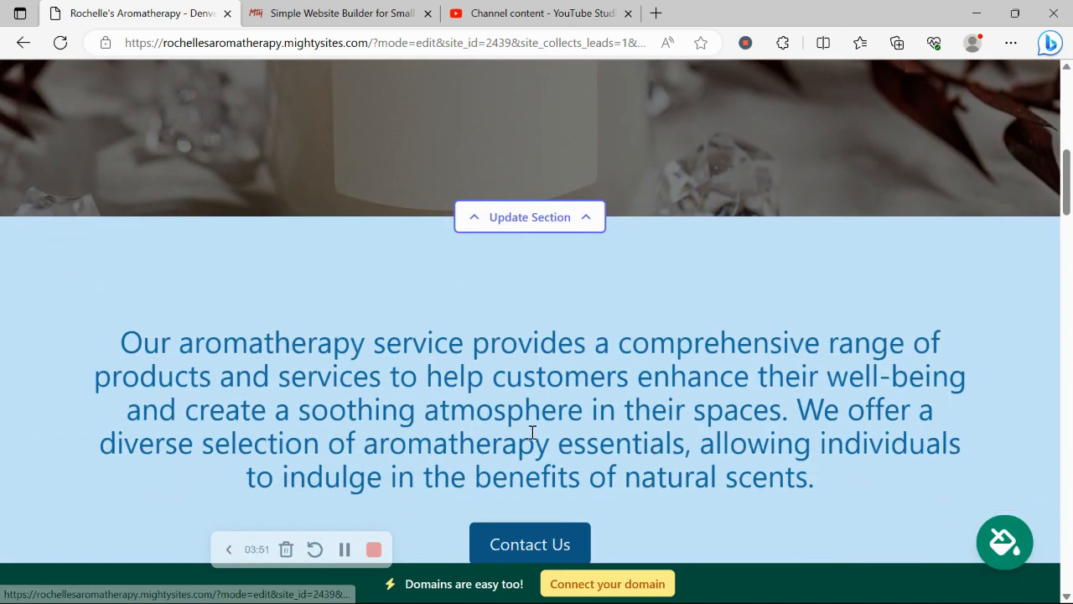
left_click(549, 218)
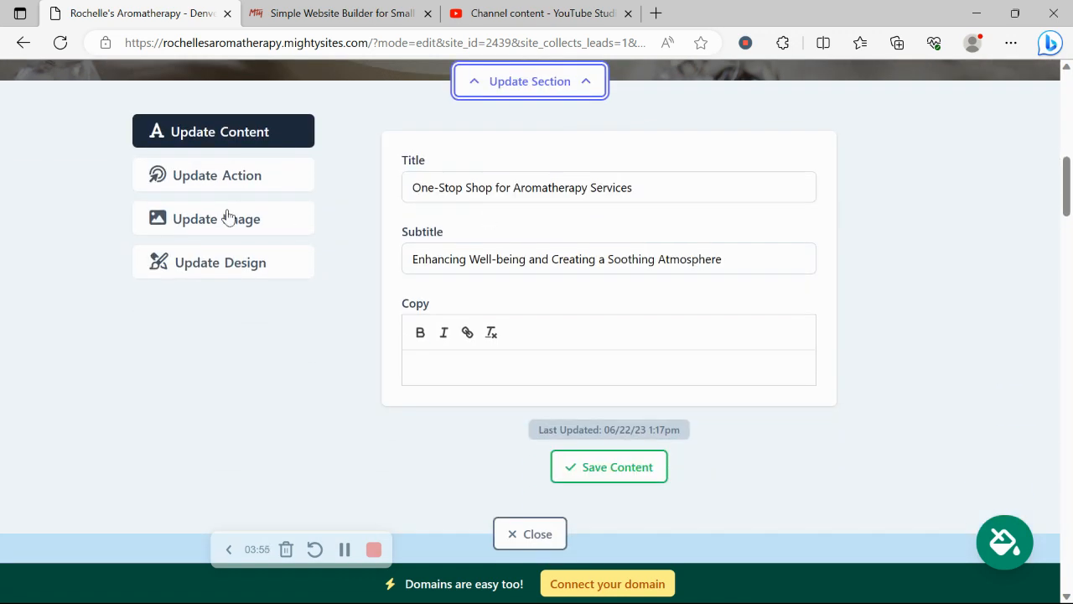
left_click(228, 216)
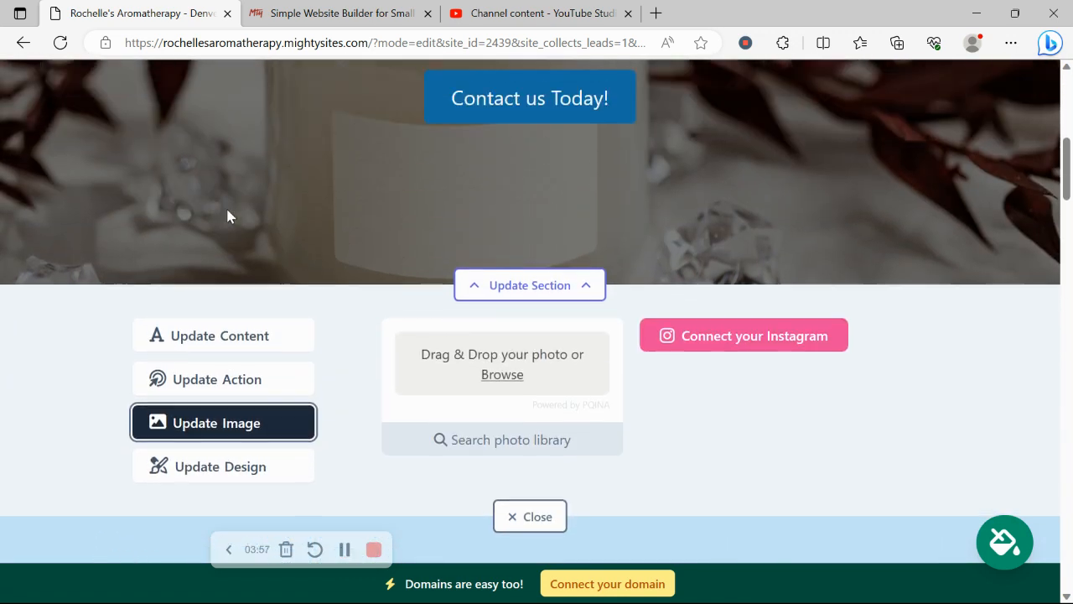
scroll(556, 352, "up", 2)
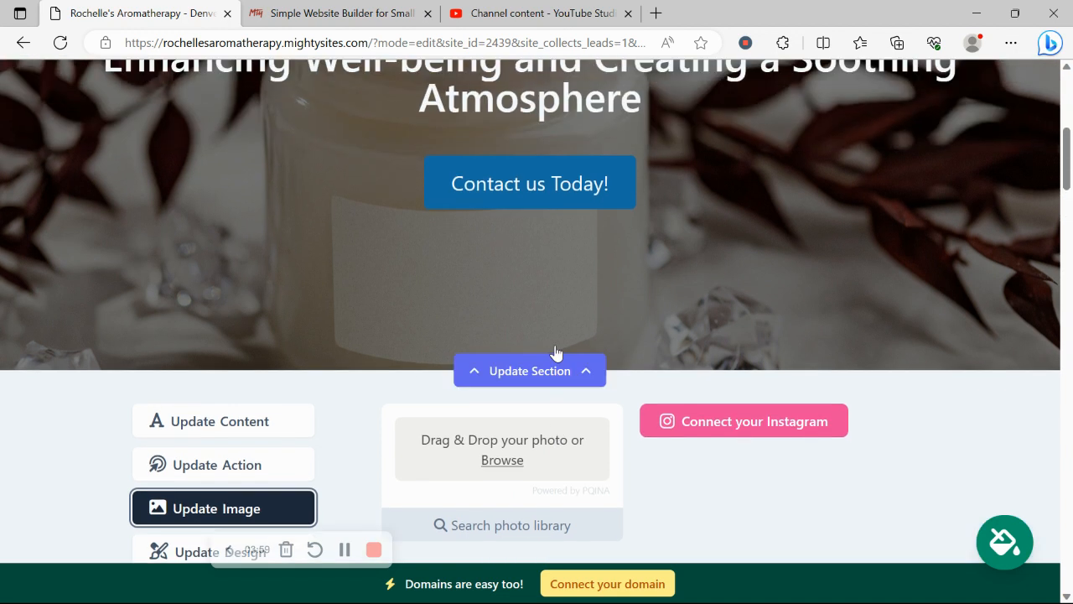
scroll(556, 352, "down", 3)
left_click(559, 379)
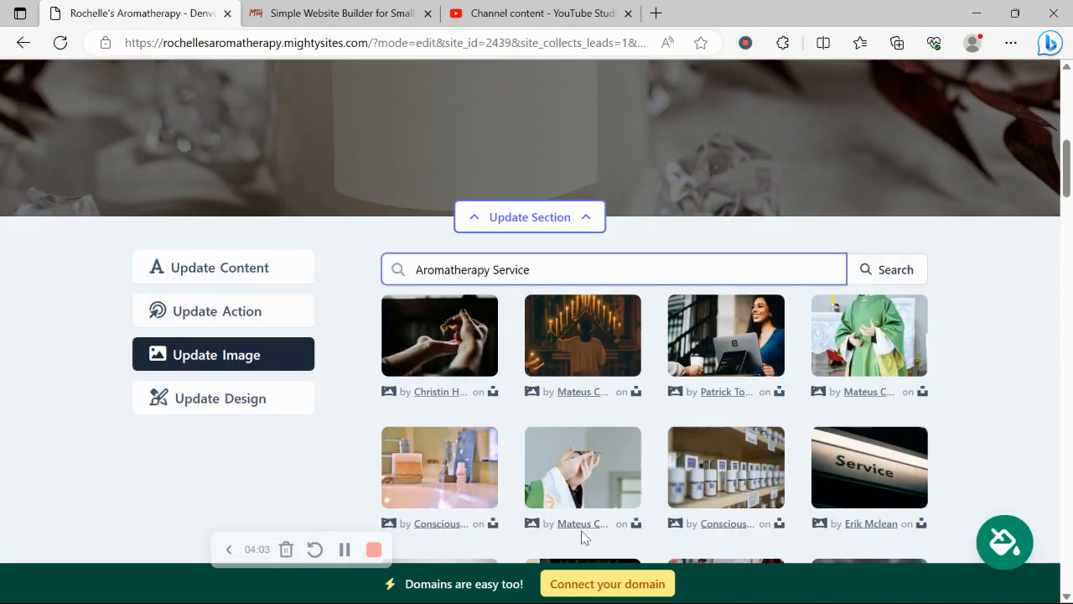
Step: Search the photo library for 'Aromatherapy' and browse results, keeping the candle picture
left_click_drag(491, 269, 656, 241)
key("BackSpace")
left_click(922, 266)
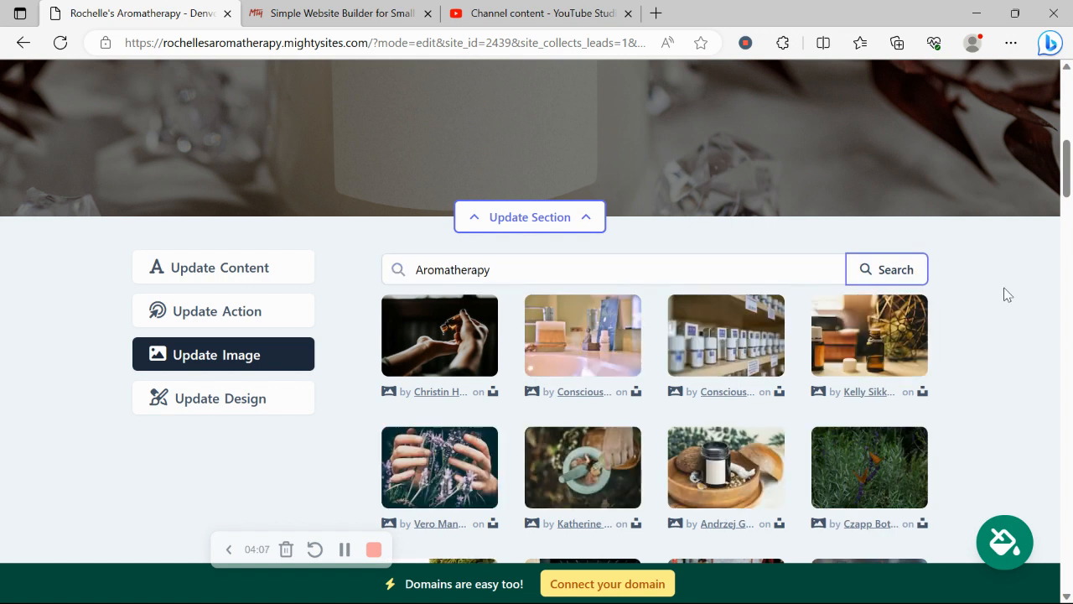
scroll(1007, 294, "down", 3)
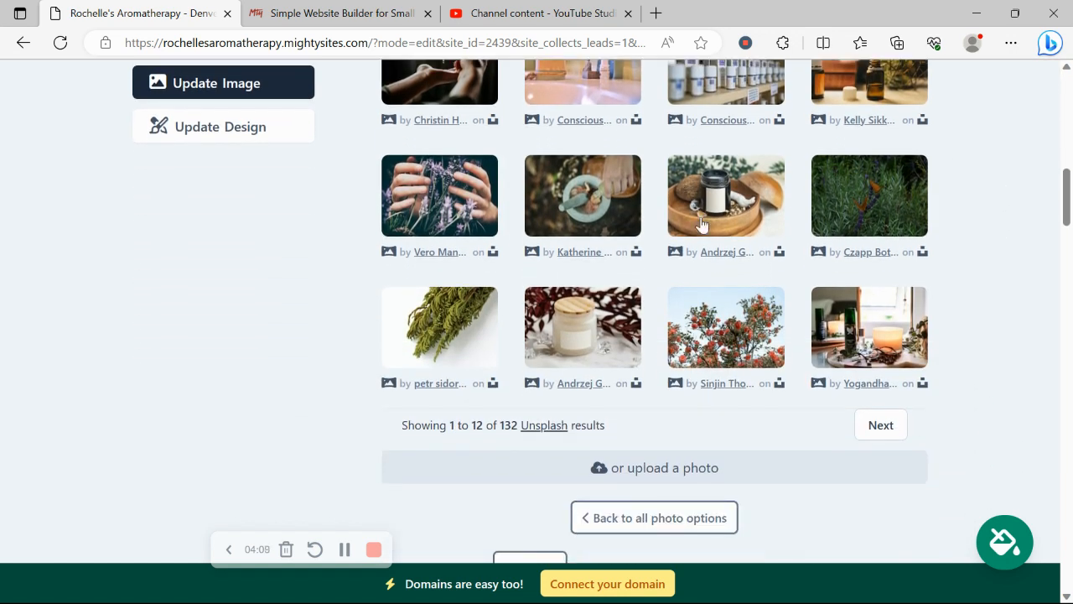
scroll(962, 148, "down", 1)
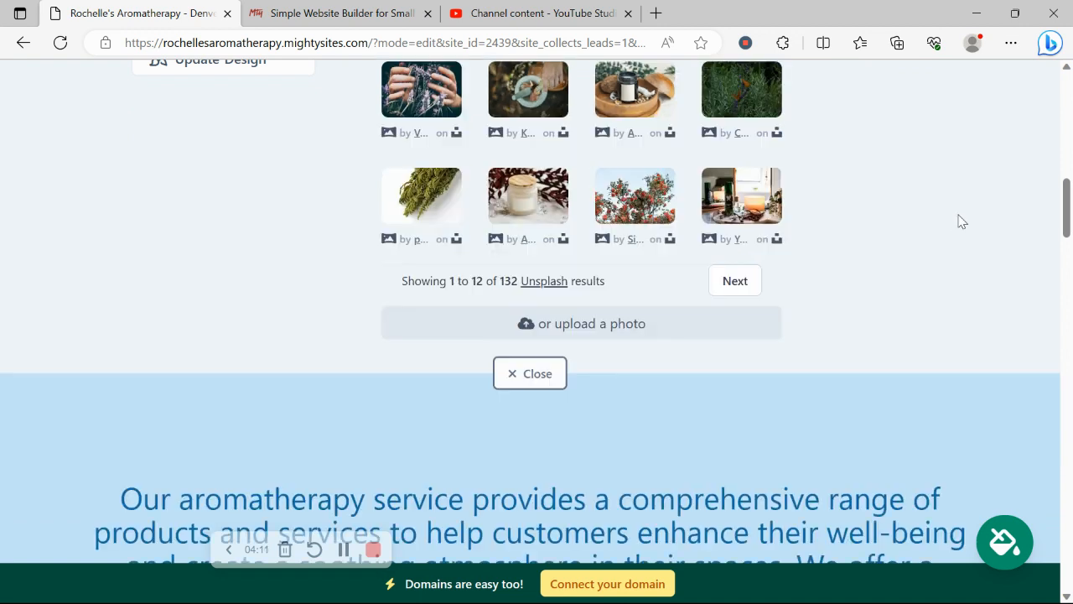
scroll(960, 221, "up", 1)
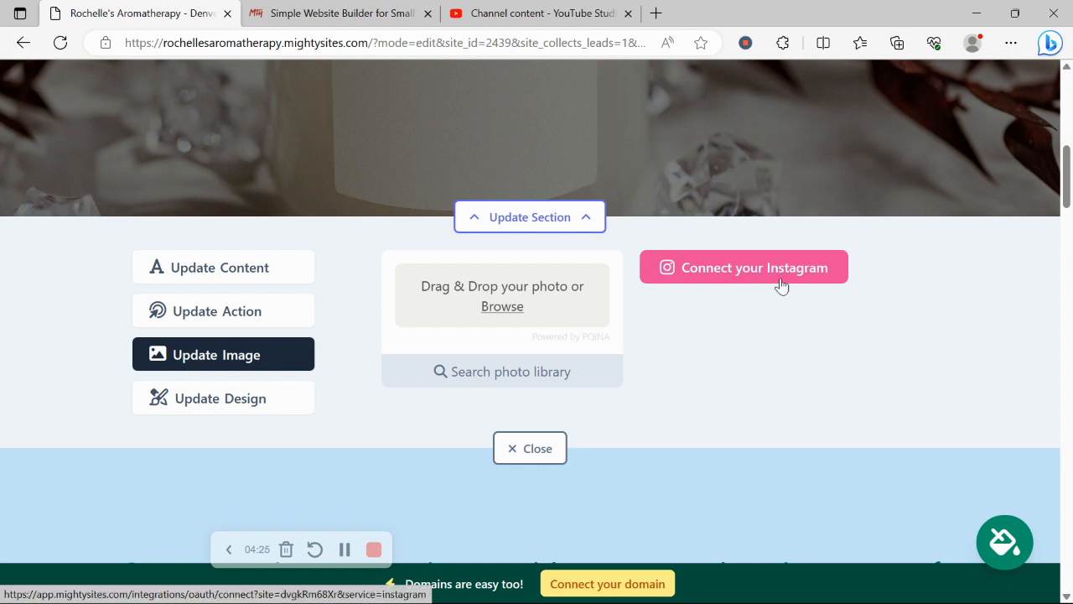
scroll(776, 277, "up", 2)
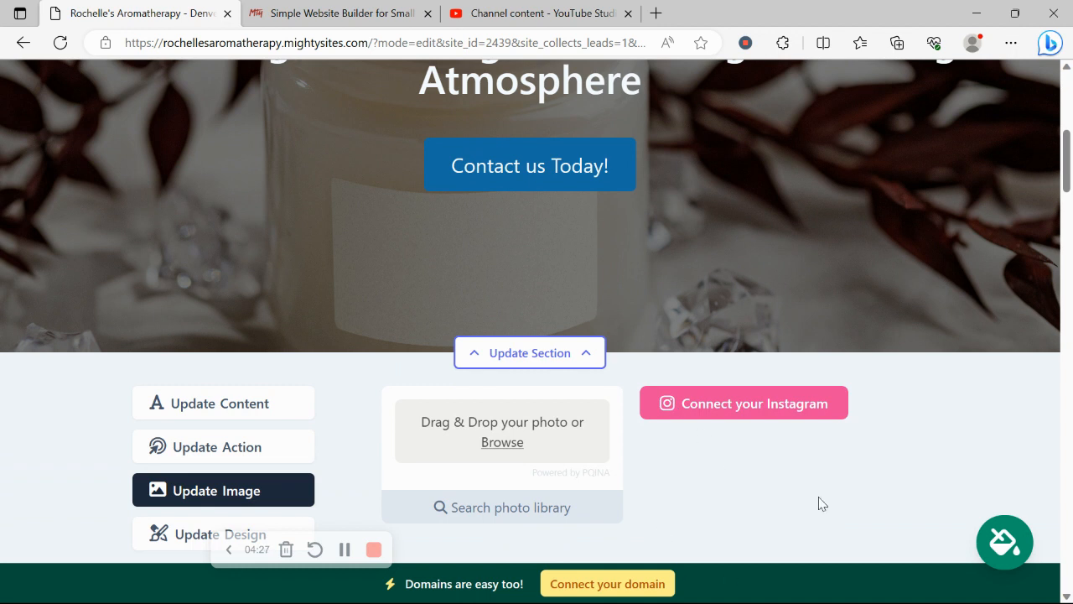
scroll(762, 379, "down", 3)
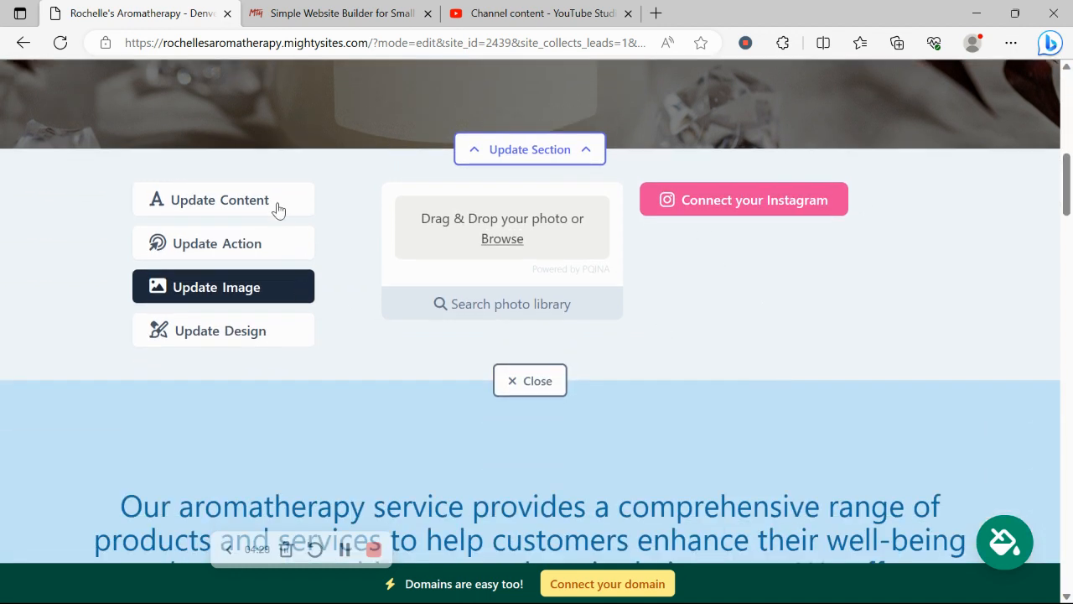
Step: Check the Contact us Today! button's link, keep it on the Lead Form section, then go to the hero's title settings
left_click(284, 242)
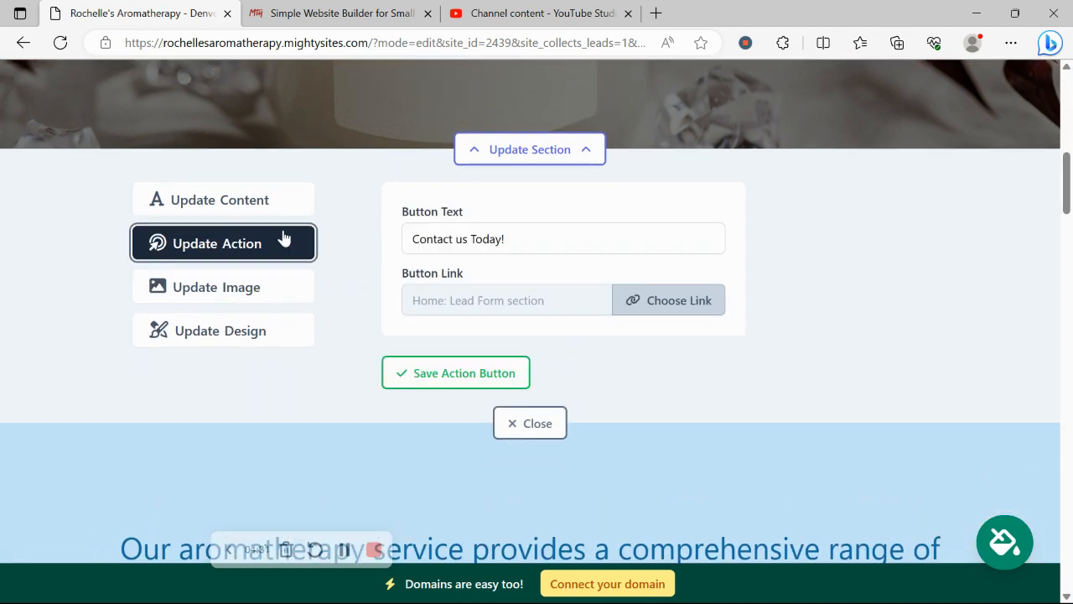
scroll(284, 239, "up", 3)
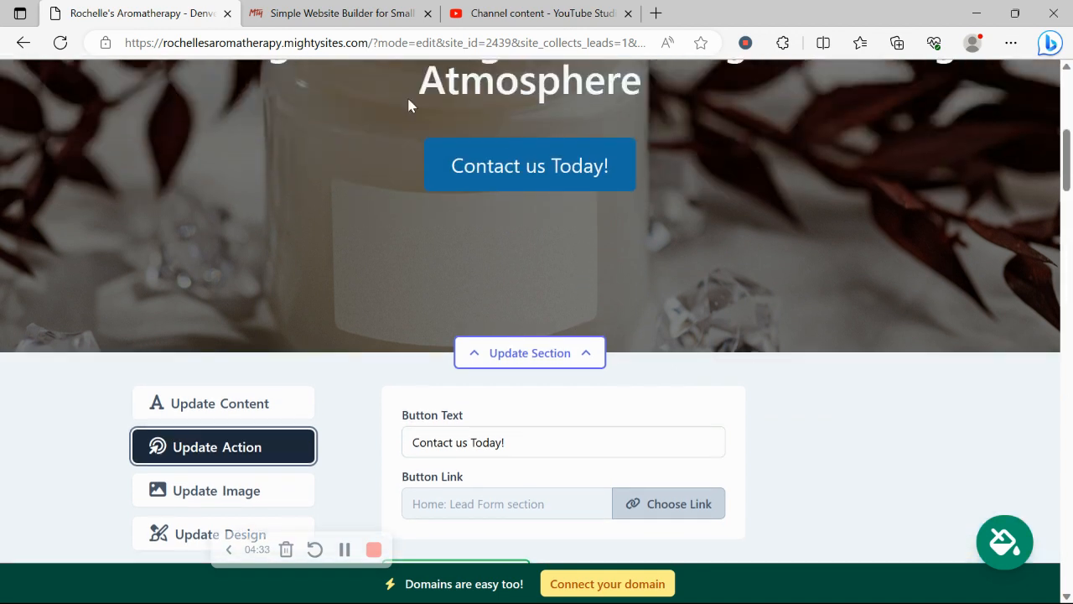
scroll(483, 147, "down", 2)
left_click(700, 365)
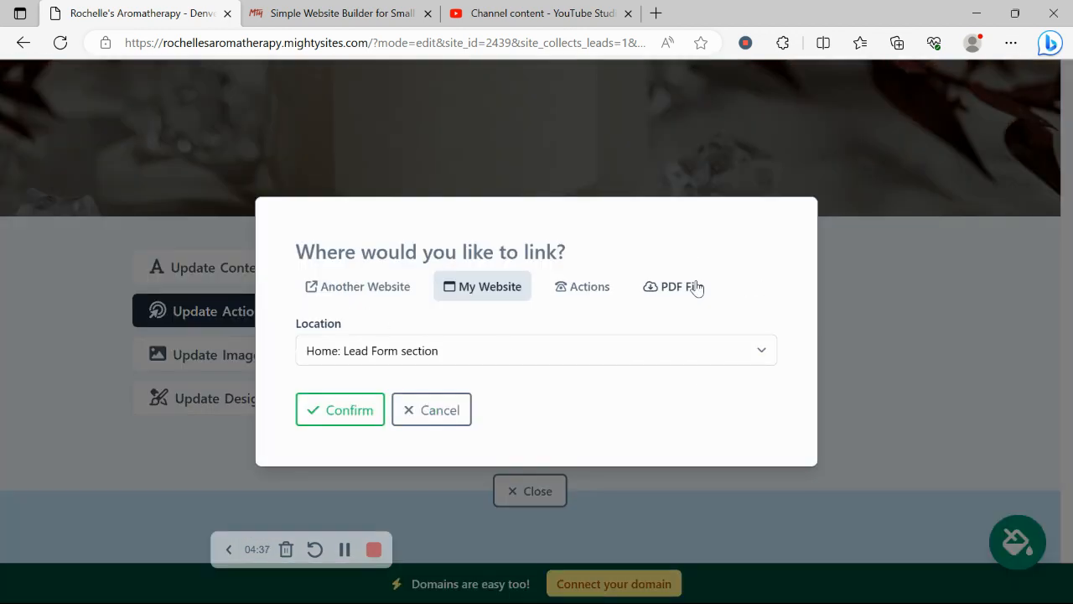
left_click(420, 413)
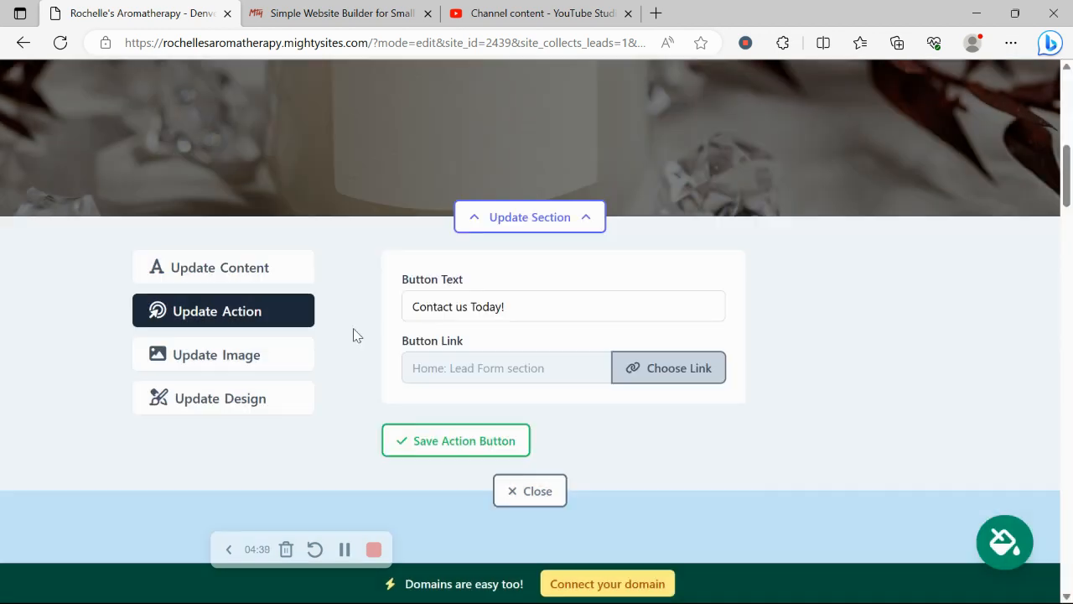
left_click(260, 267)
scroll(259, 264, "up", 8)
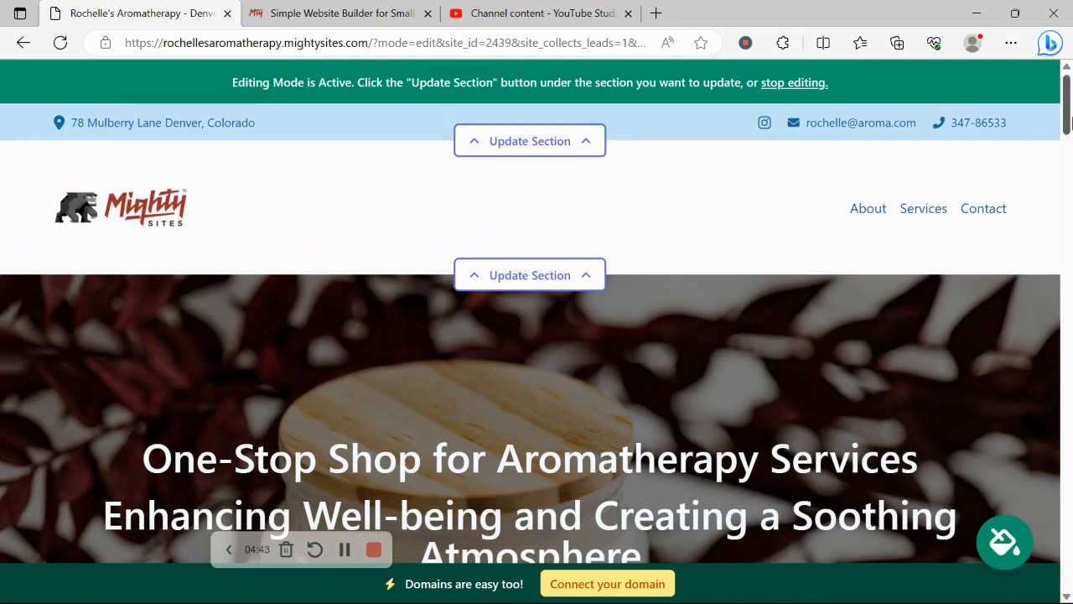
Step: Close the hero section's Update Section editing panel
scroll(358, 384, "down", 3)
left_click_drag(241, 165, 714, 272)
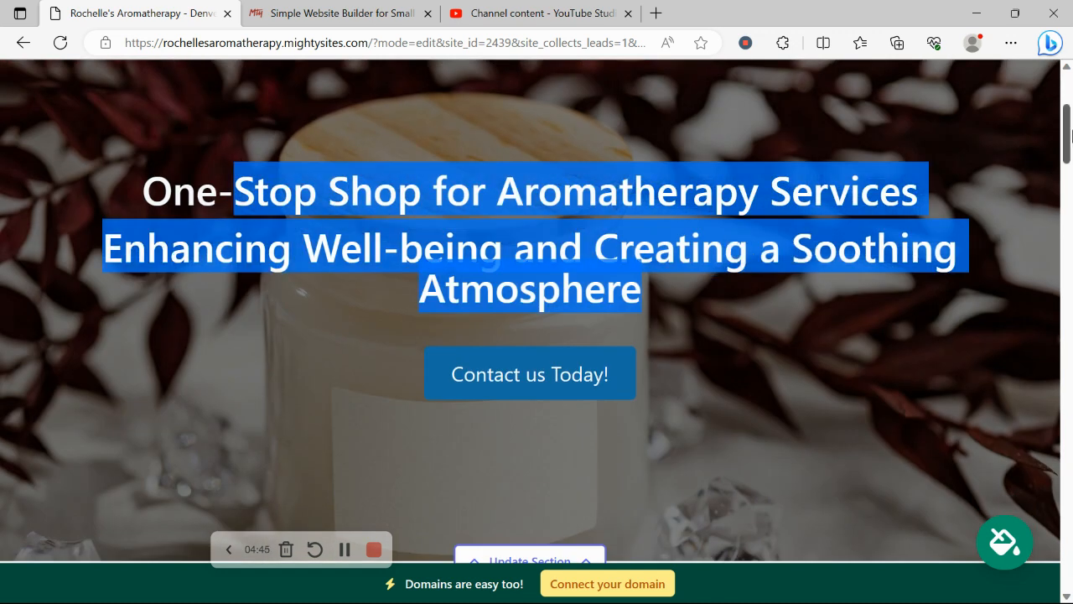
scroll(1071, 162, "down", 3)
scroll(1071, 162, "down", 5)
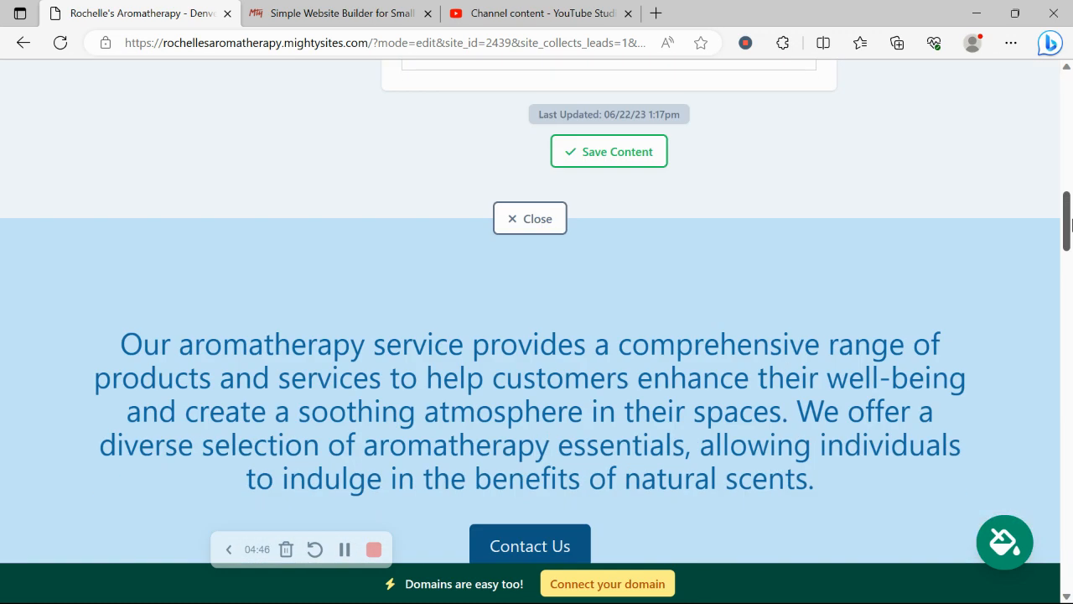
left_click(551, 213)
Step: Scroll down to the Get In Touch form with name, email, phone and message fields
left_click_drag(1068, 211, 1067, 503)
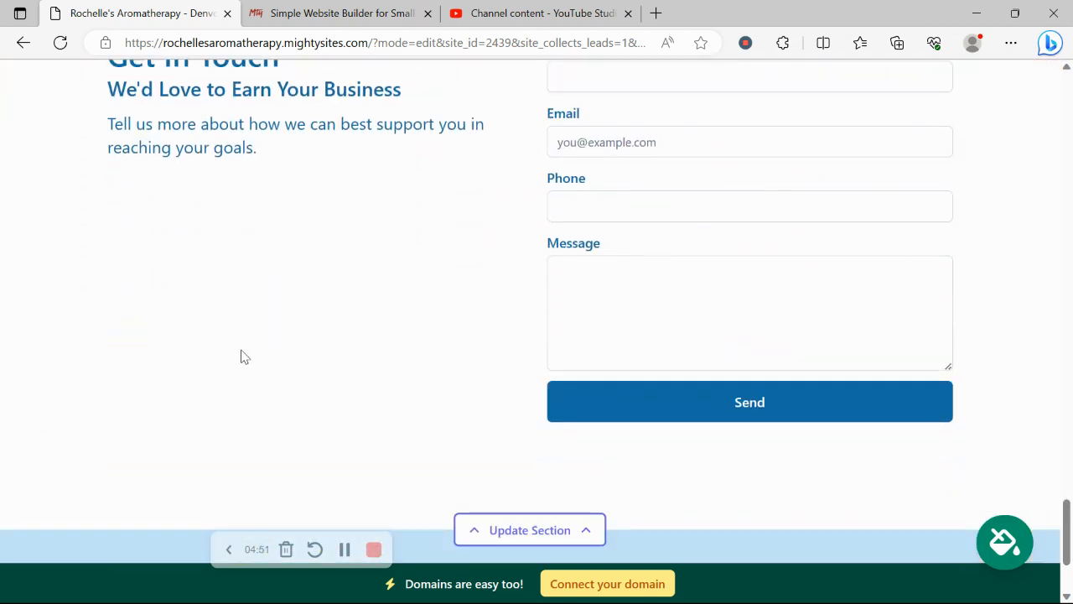
scroll(241, 357, "up", 5)
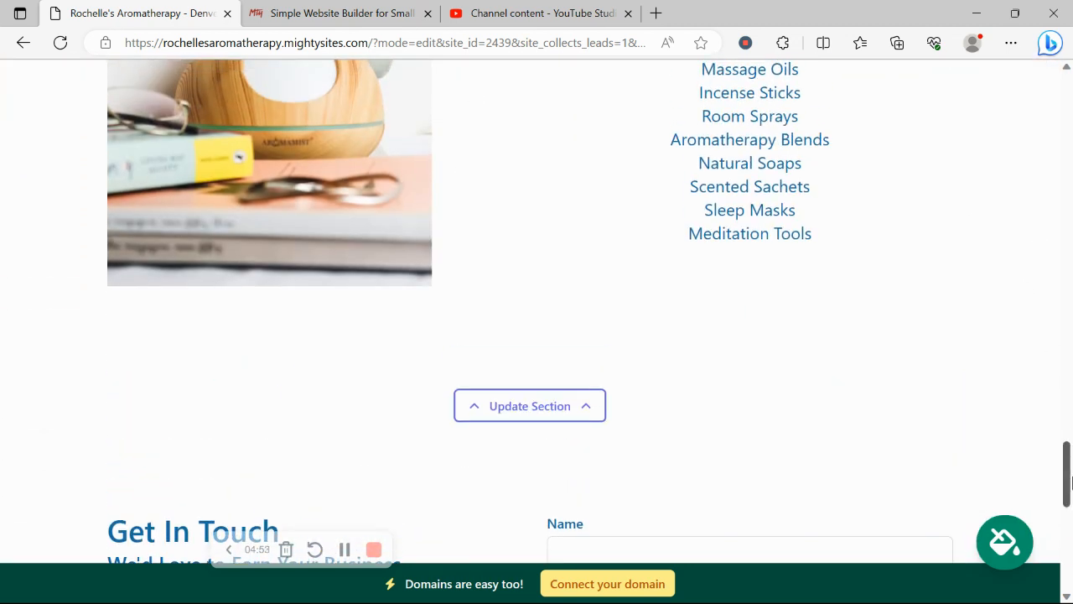
left_click_drag(1068, 469, 1068, 508)
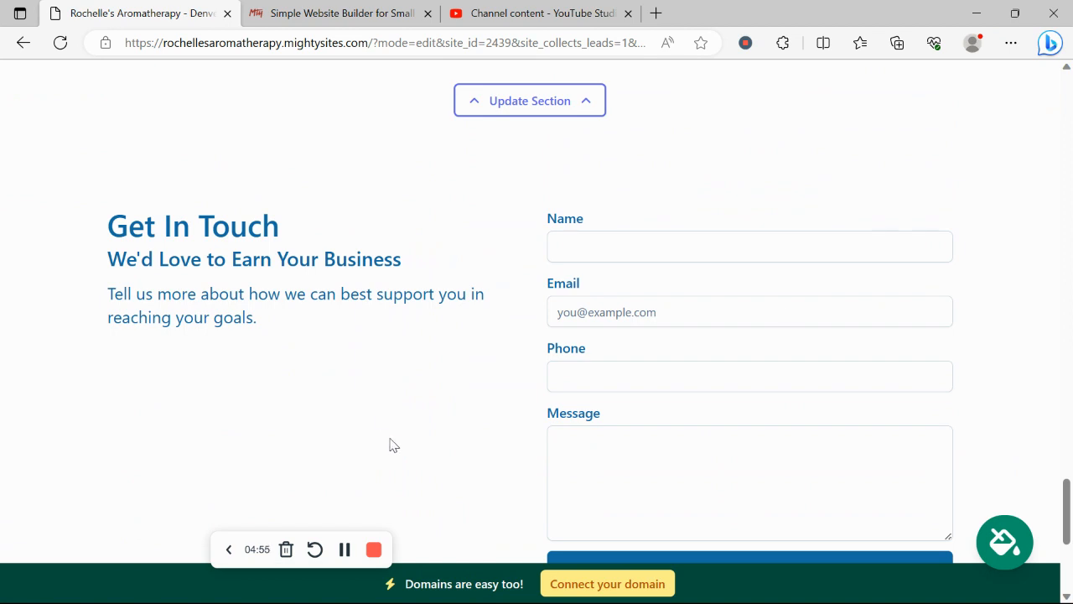
scroll(392, 444, "down", 2)
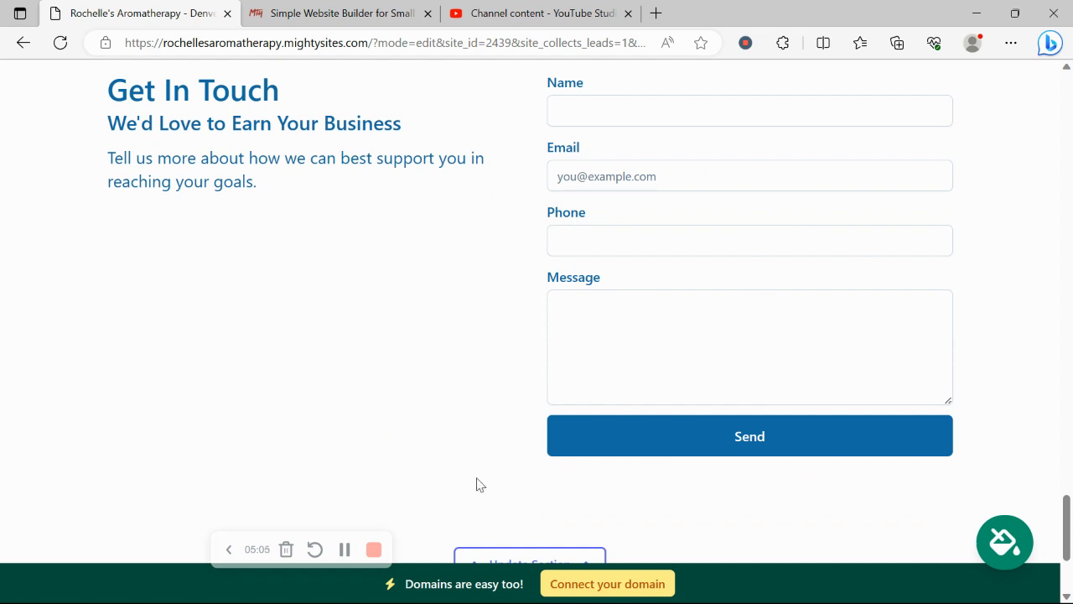
Step: Visit the Connect a Domain page from the bottom banner, then return to the website dashboard
left_click(591, 585)
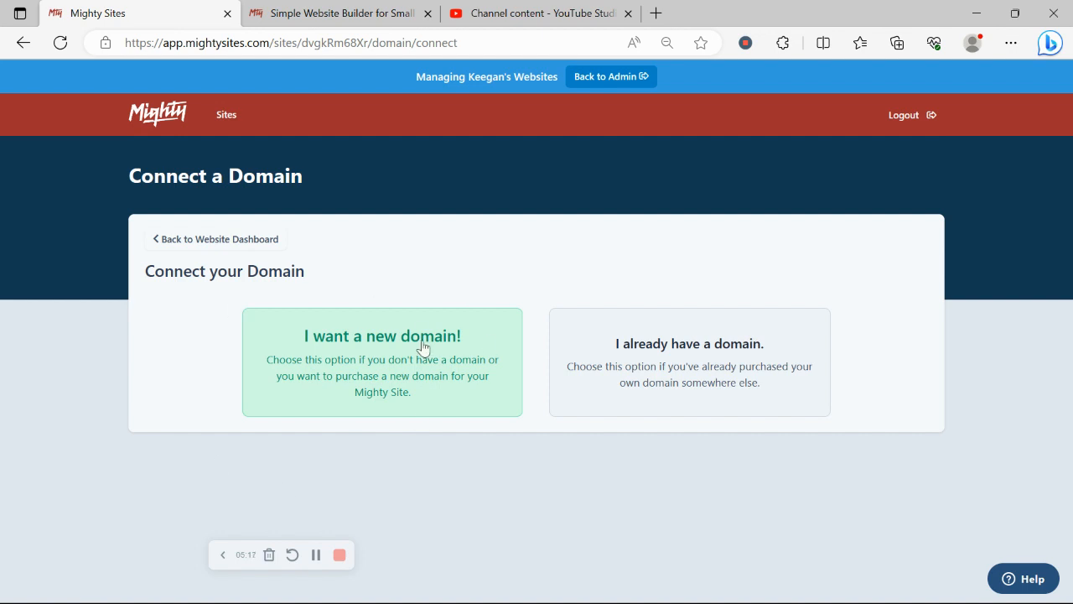
left_click(259, 240)
Step: Open the live aromatherapy site from its URL and read its About Us section on staff, pricing and workshops
left_click(367, 358)
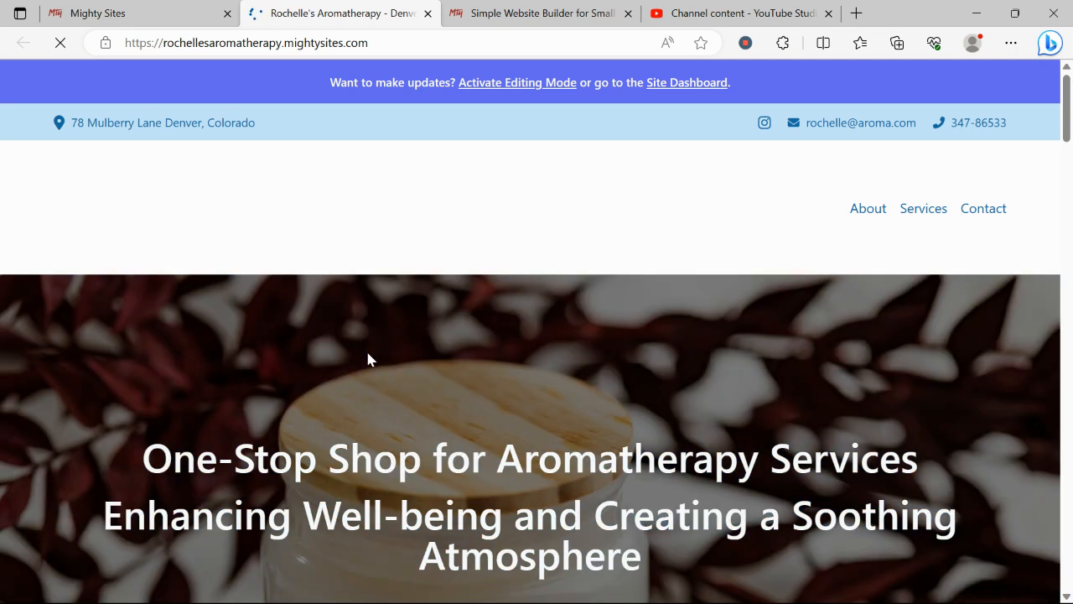
scroll(368, 354, "down", 10)
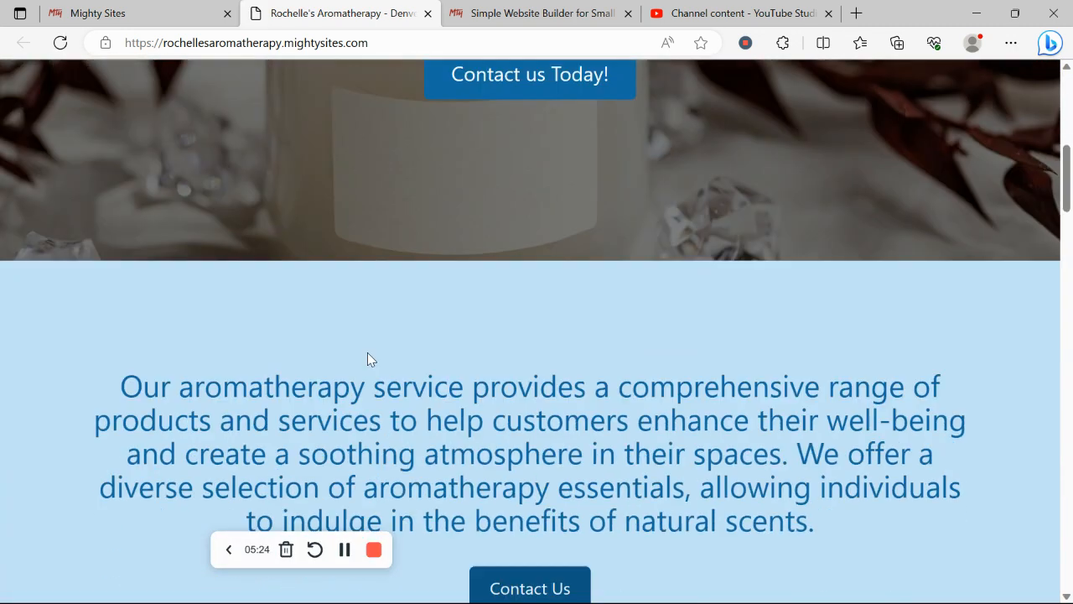
scroll(369, 359, "down", 2)
scroll(370, 359, "down", 8)
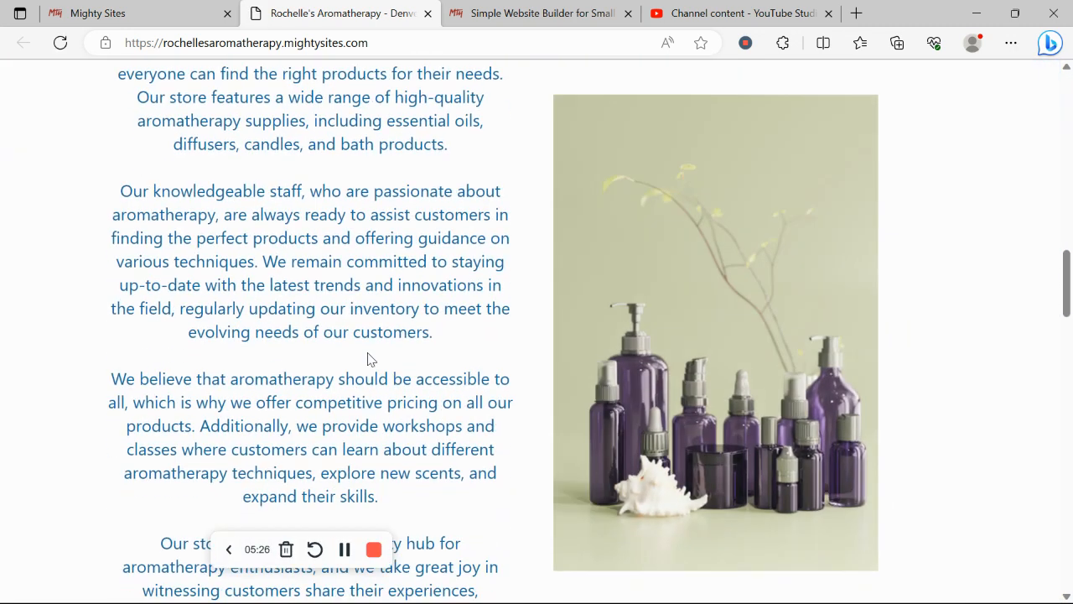